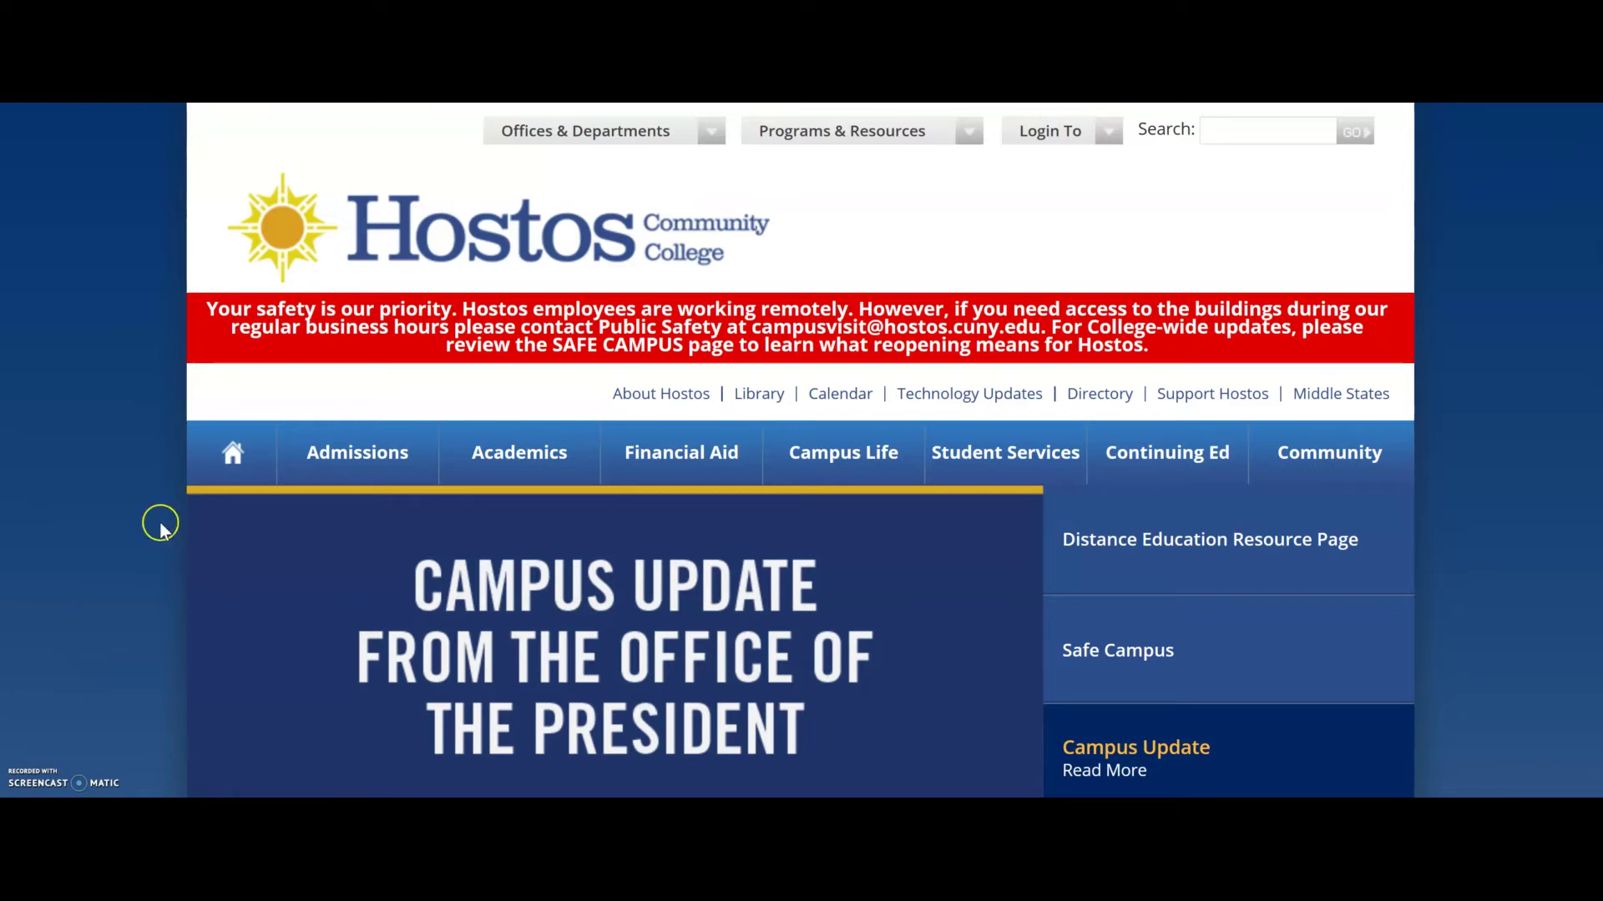
Follow the Library link under the Hostos homepage banner to reach the library site.
{"action": "left_click", "coordinate": [758, 401]}
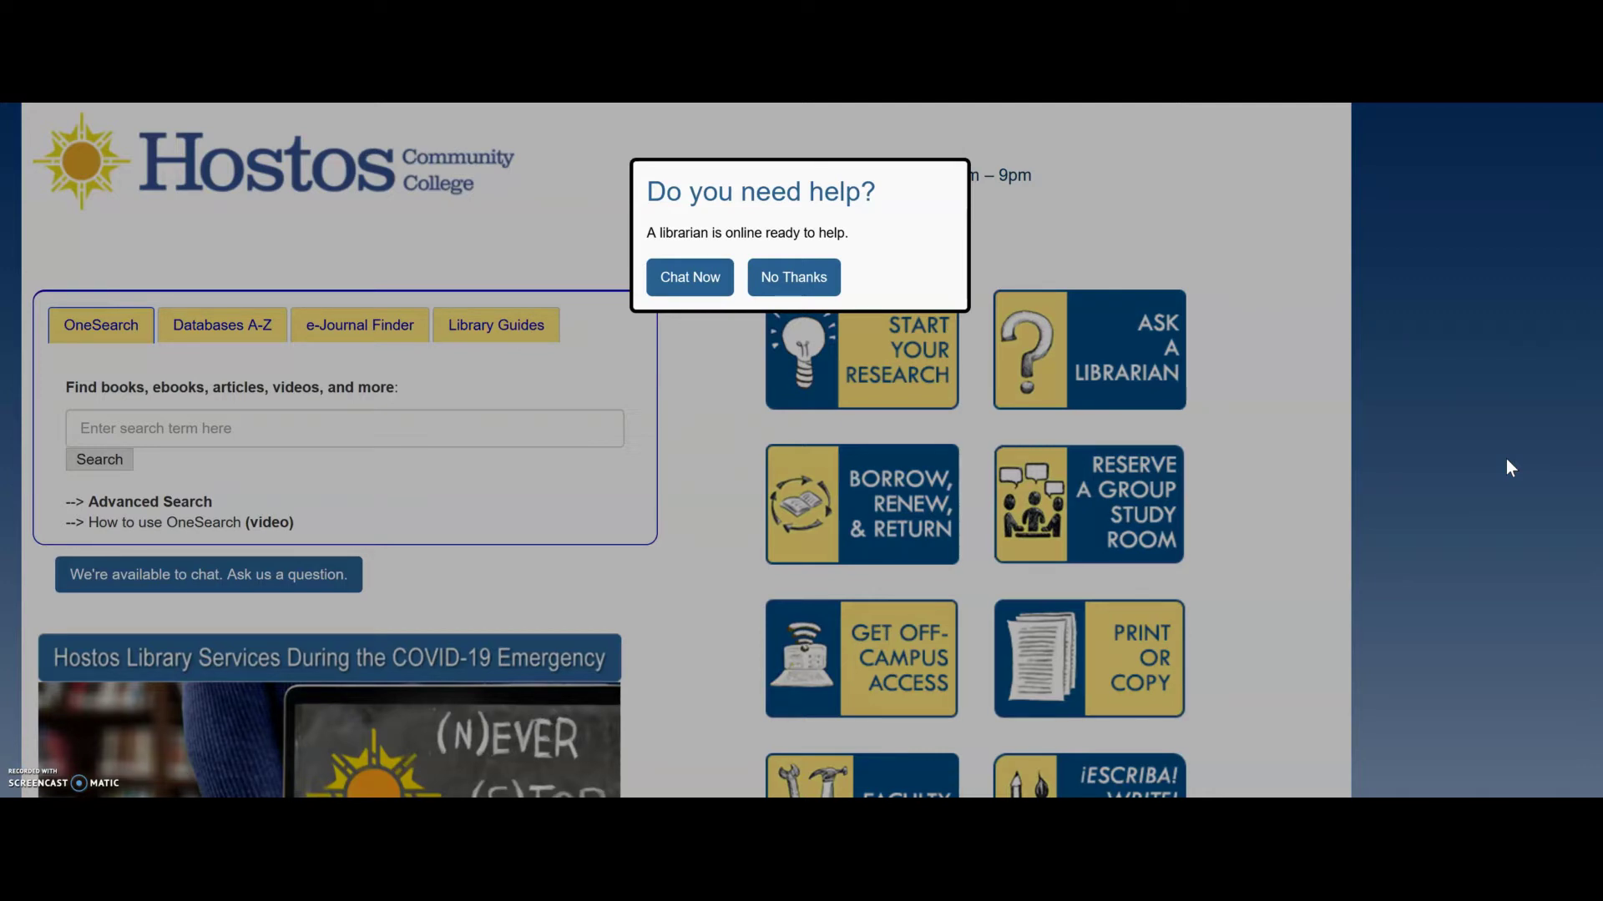
Decline the 'Do you need help?' chat invitation and switch to the OneSearch search.
{"action": "left_click", "coordinate": [685, 279]}
{"action": "left_click", "coordinate": [807, 281]}
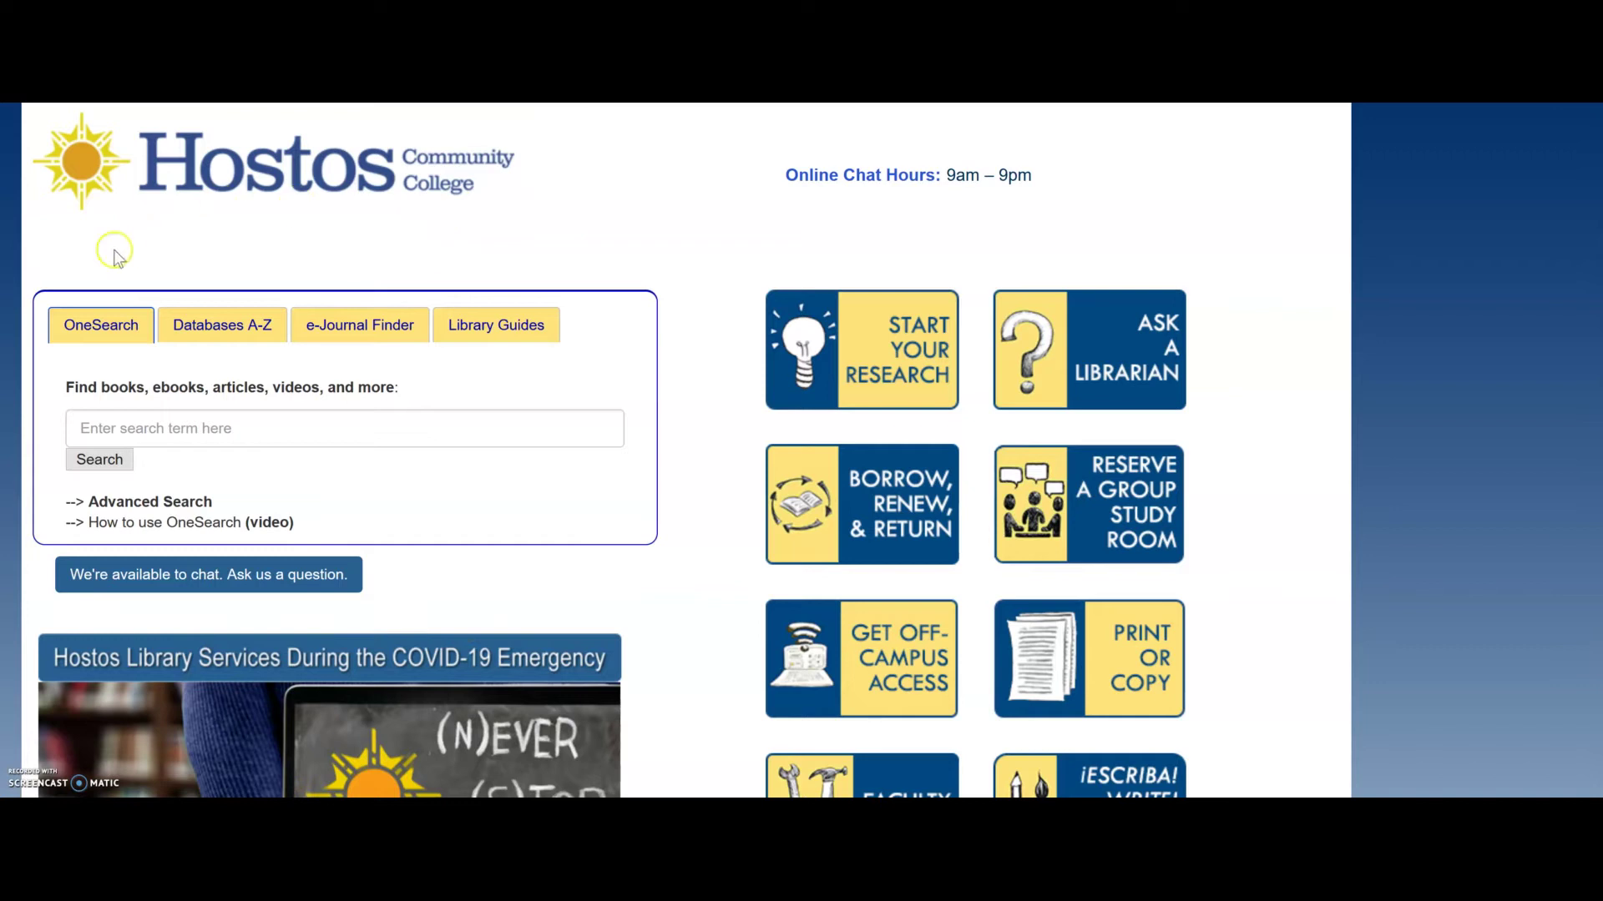
{"action": "left_click", "coordinate": [86, 326]}
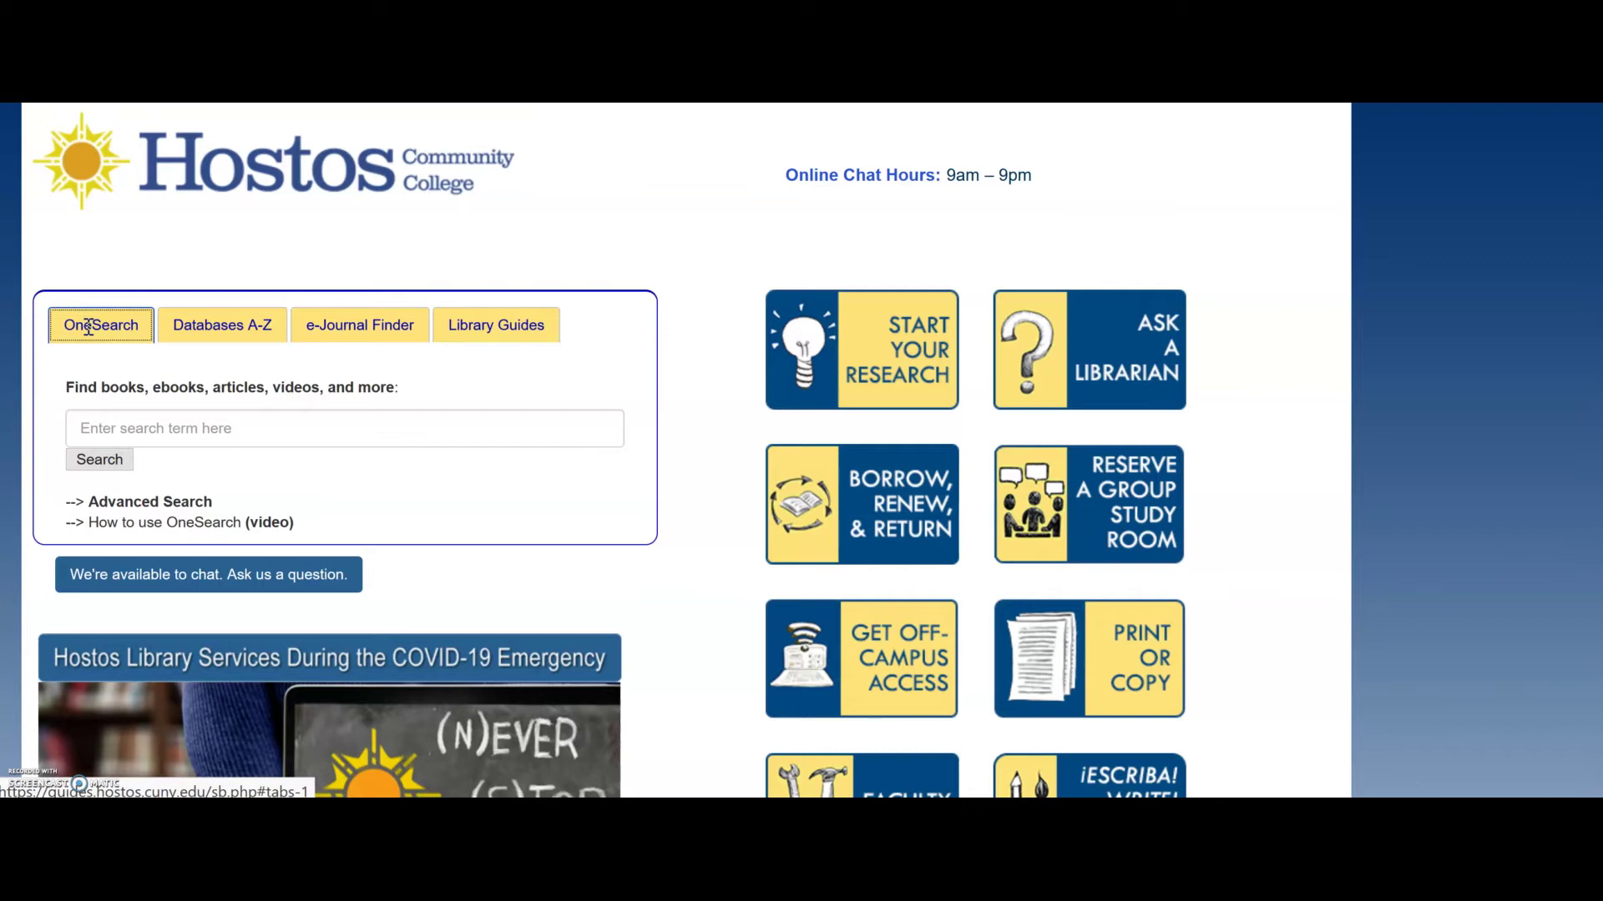
Search OneSearch for 'teenage depression'.
{"action": "left_click", "coordinate": [102, 430]}
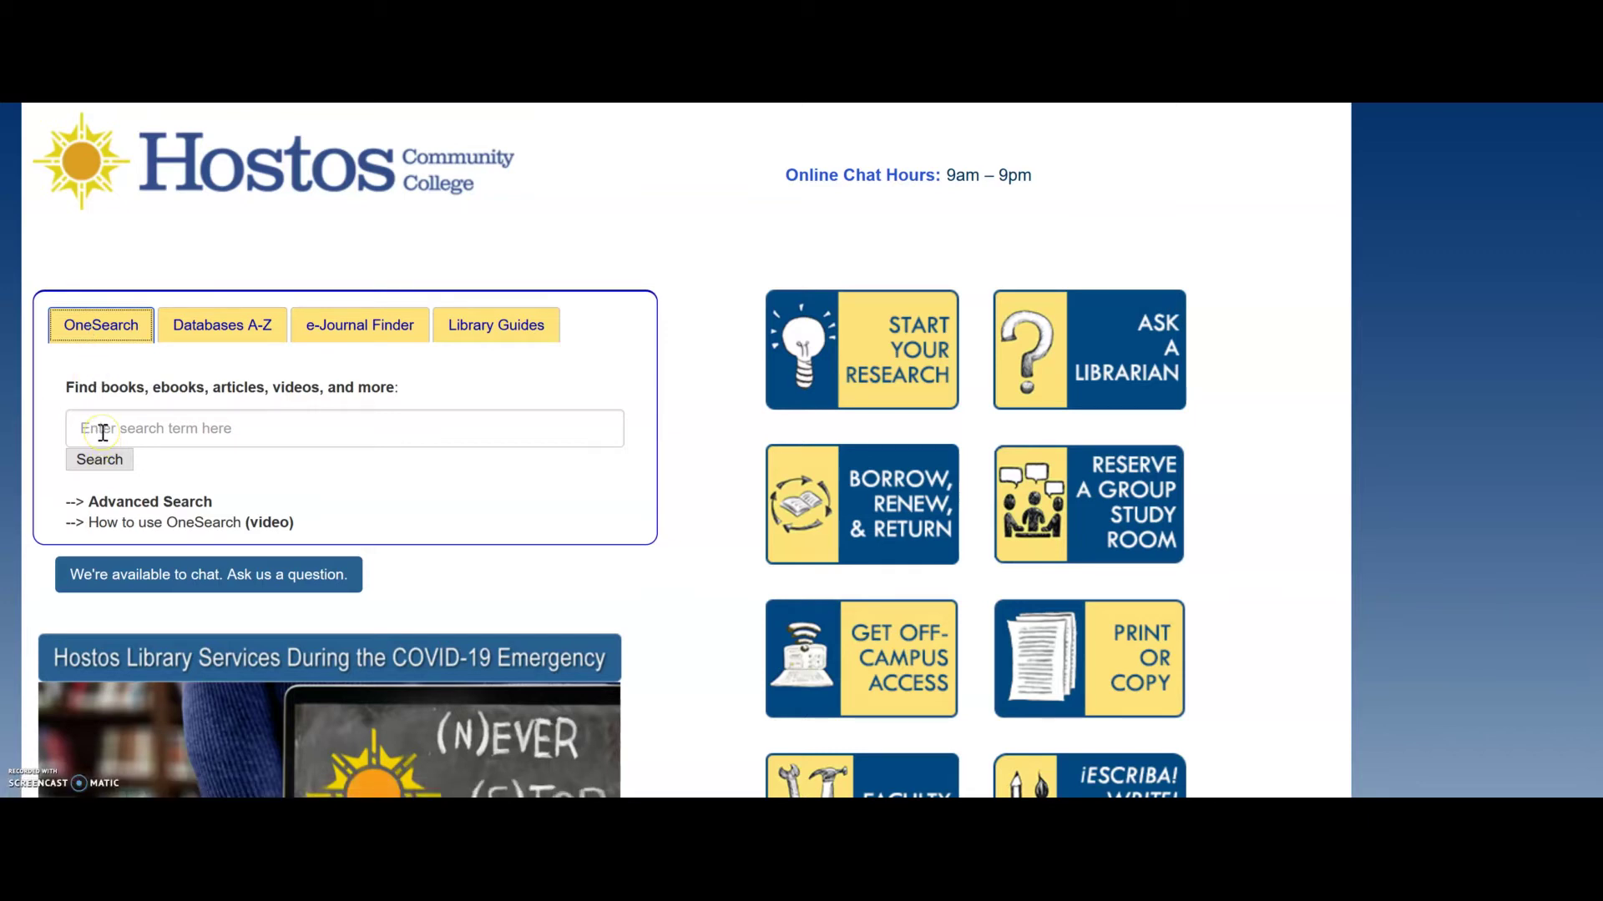
{"action": "left_click", "coordinate": [102, 430]}
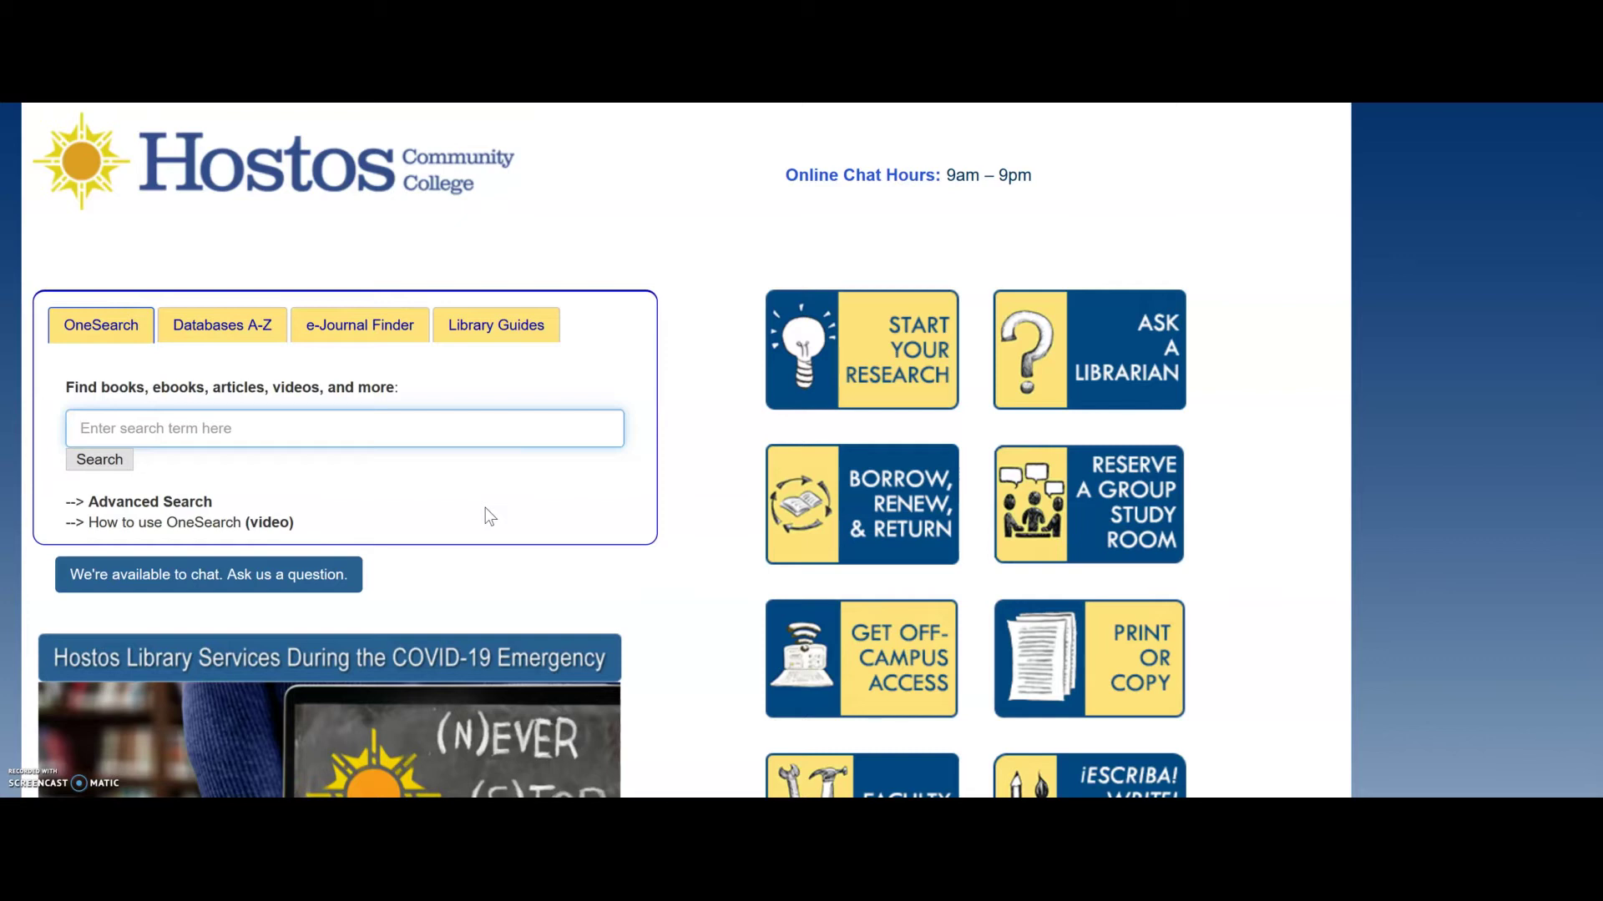
{"action": "type", "text": "teenage depression"}
{"action": "left_click", "coordinate": [93, 472]}
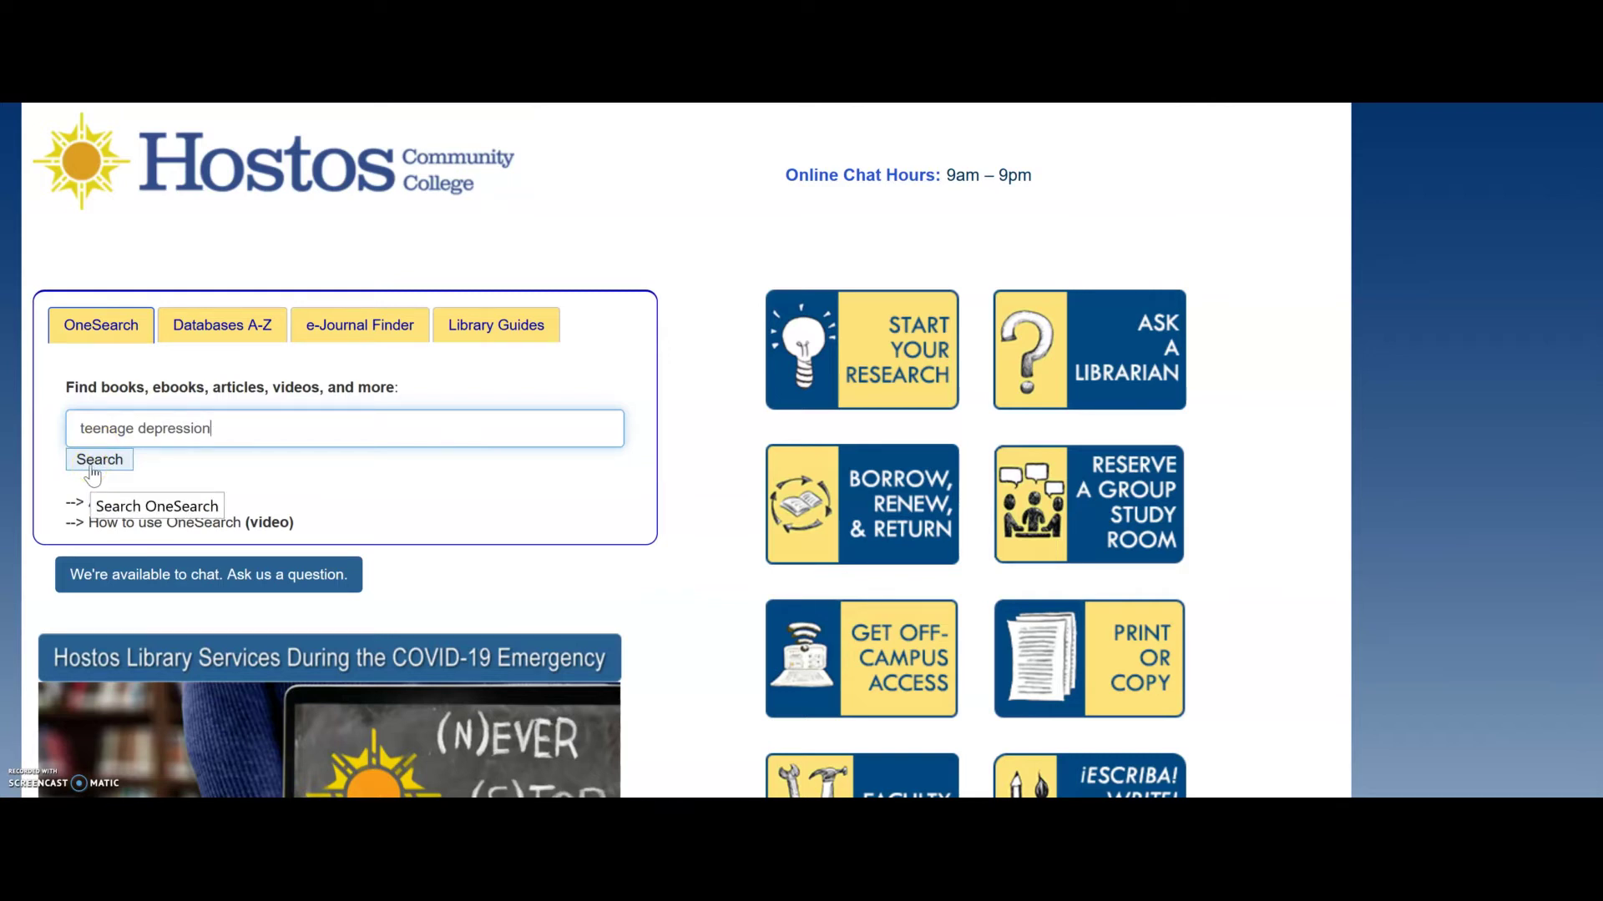
{"action": "left_click", "coordinate": [93, 473]}
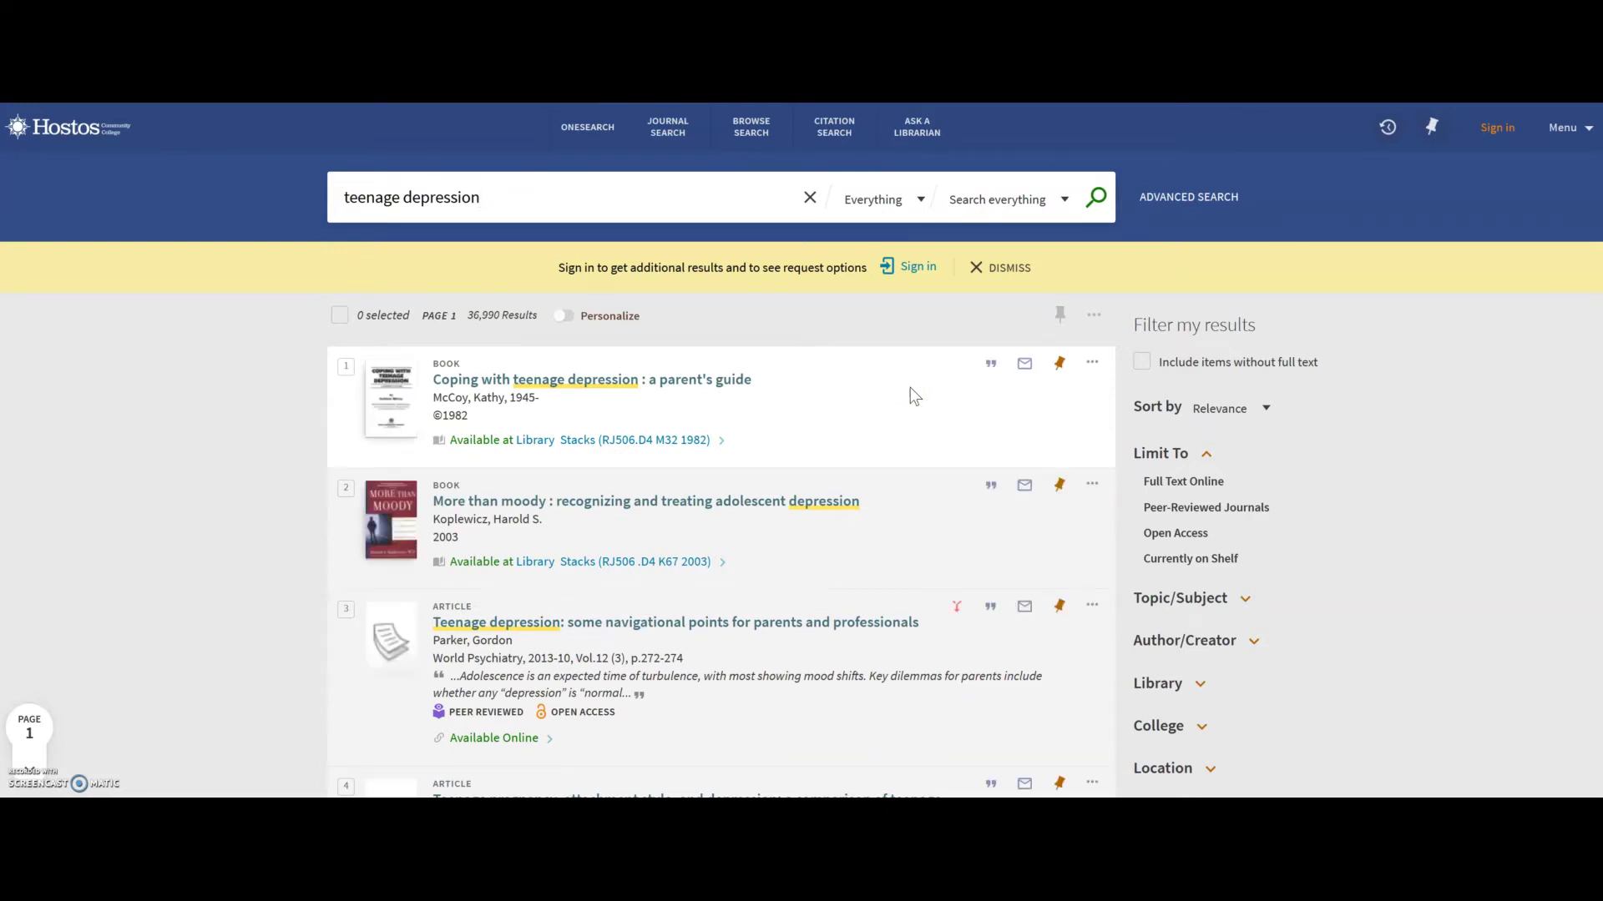
Zoom in the page and browse the 36,990 'teenage depression' results and their filters.
{"action": "left_click", "coordinate": [705, 344]}
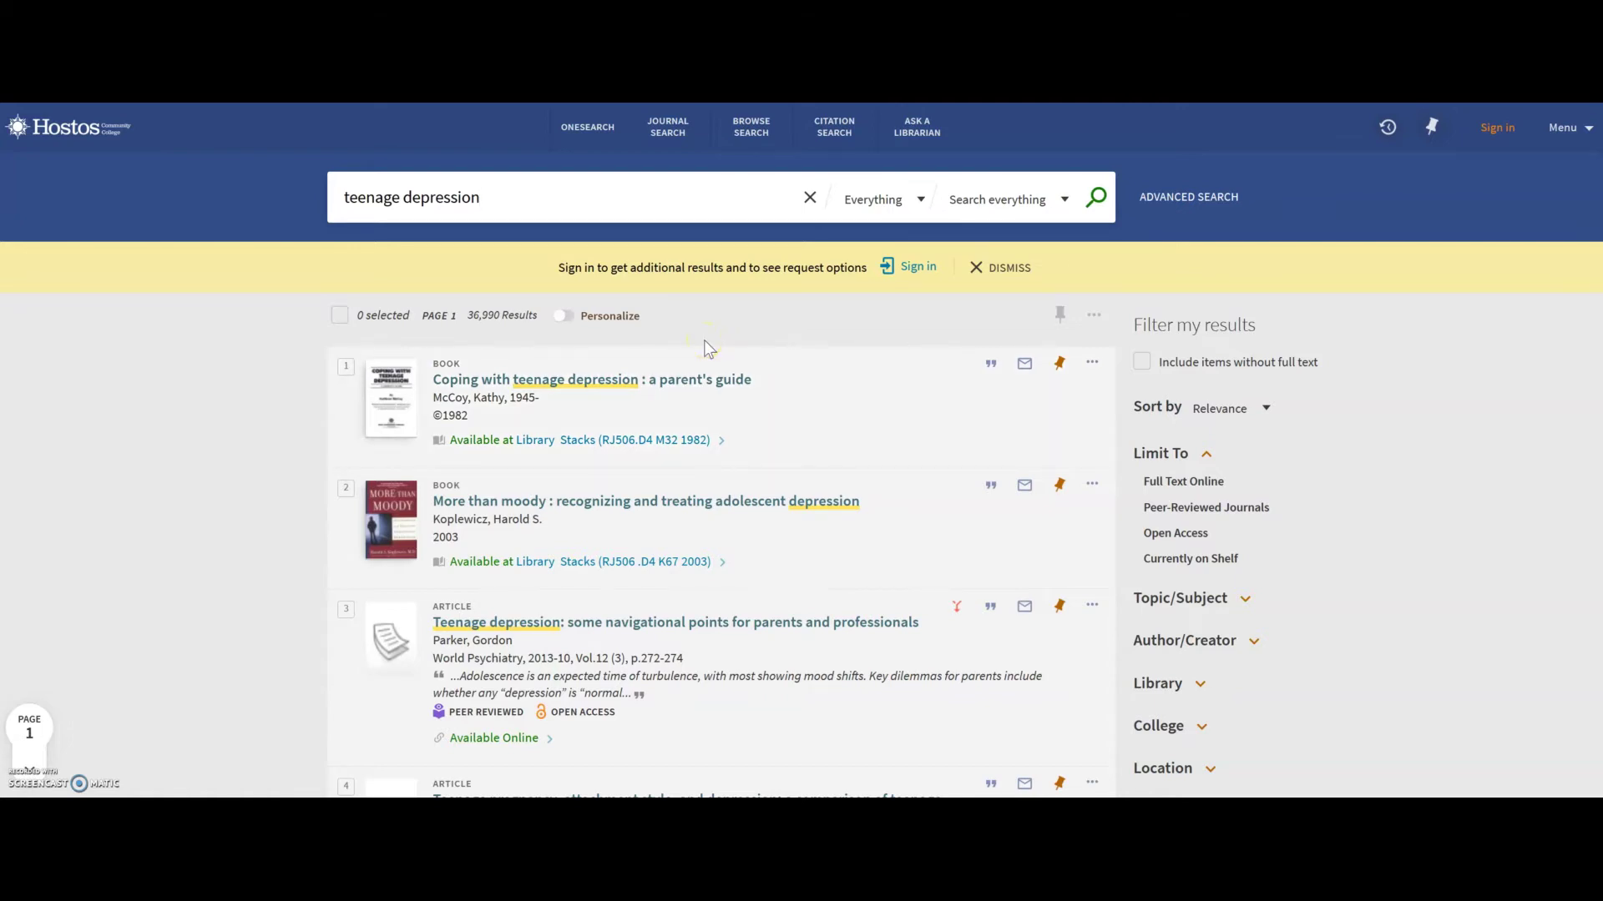
{"action": "key", "text": "ctrl+plus"}
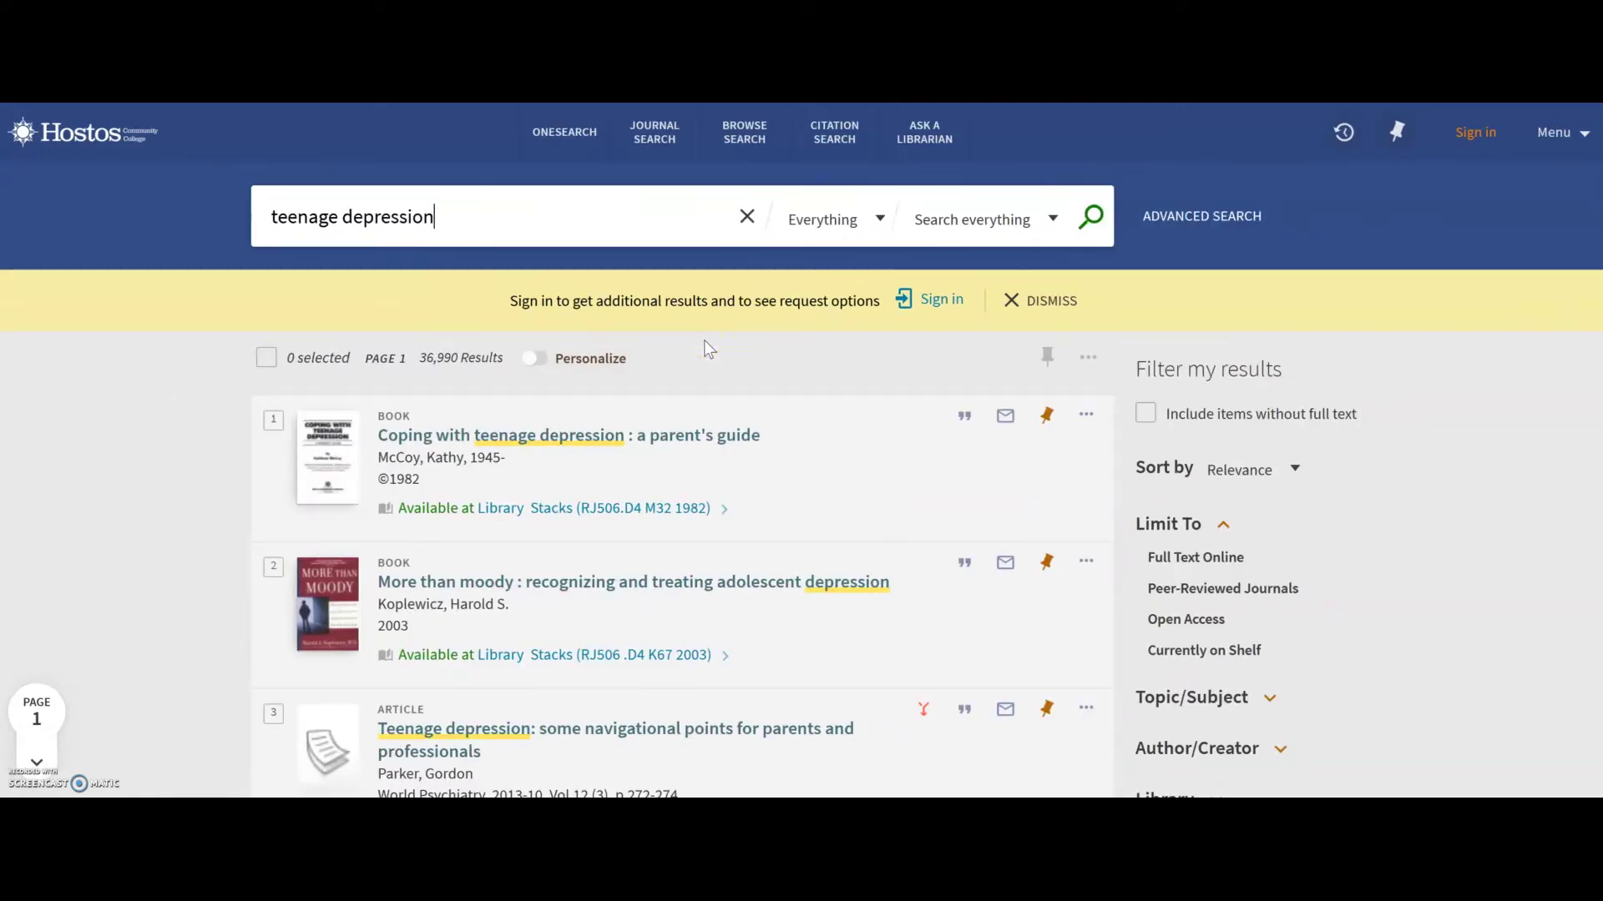
{"action": "left_click", "coordinate": [441, 369]}
{"action": "scroll", "coordinate": [801, 451], "scroll_direction": "down", "scroll_amount": 3}
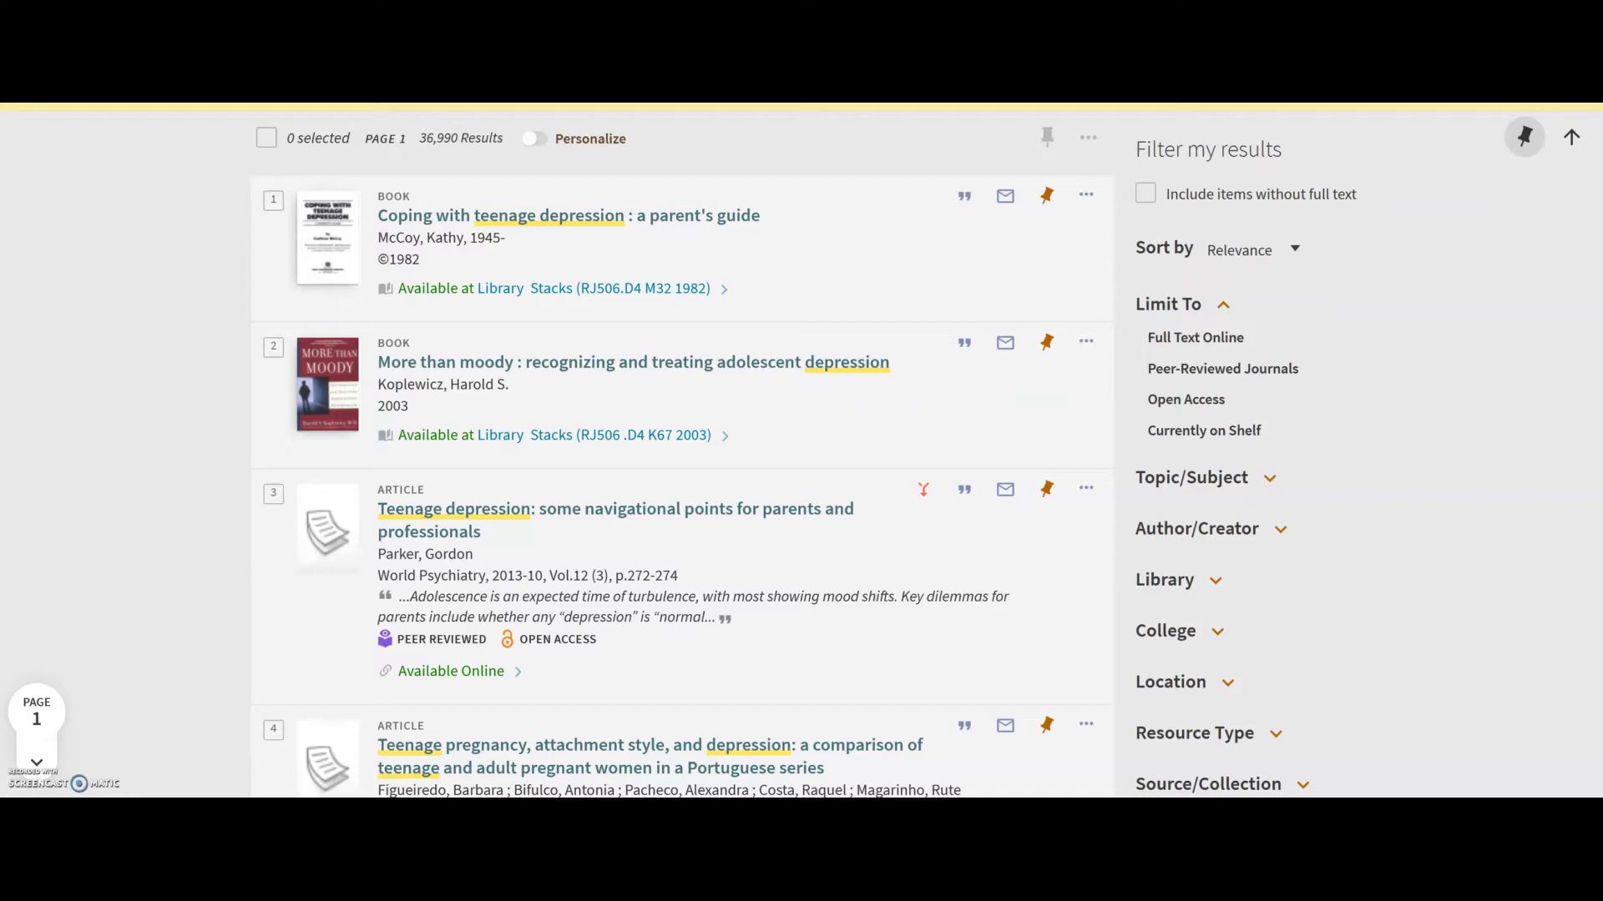
{"action": "scroll", "coordinate": [682, 451], "scroll_direction": "down", "scroll_amount": 5}
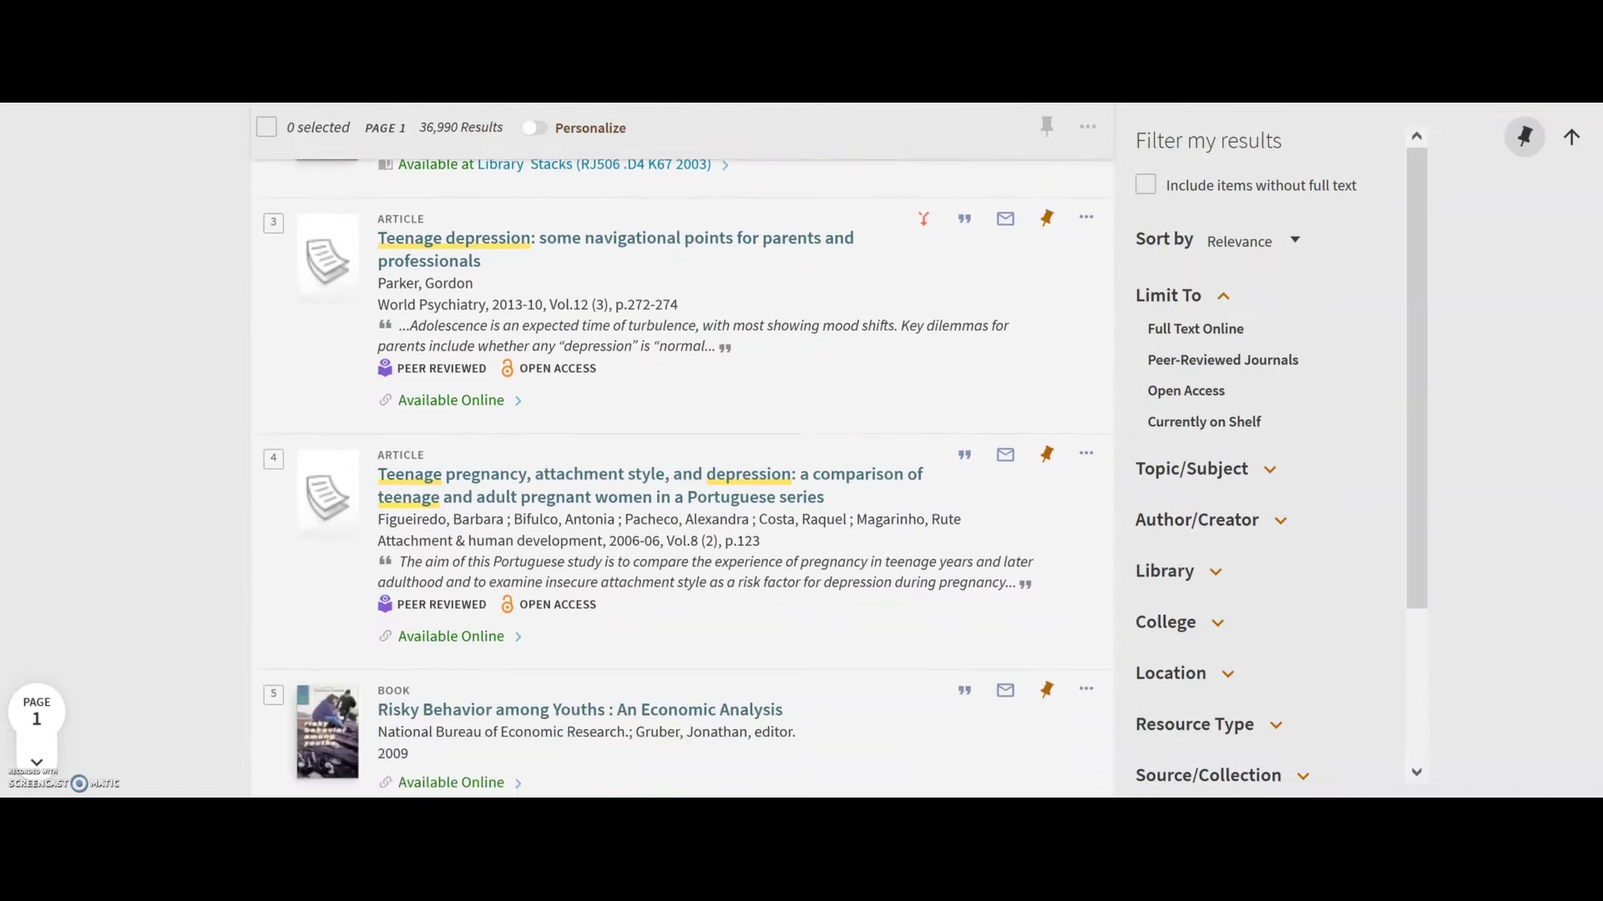
{"action": "scroll", "coordinate": [682, 451], "scroll_direction": "down", "scroll_amount": 3}
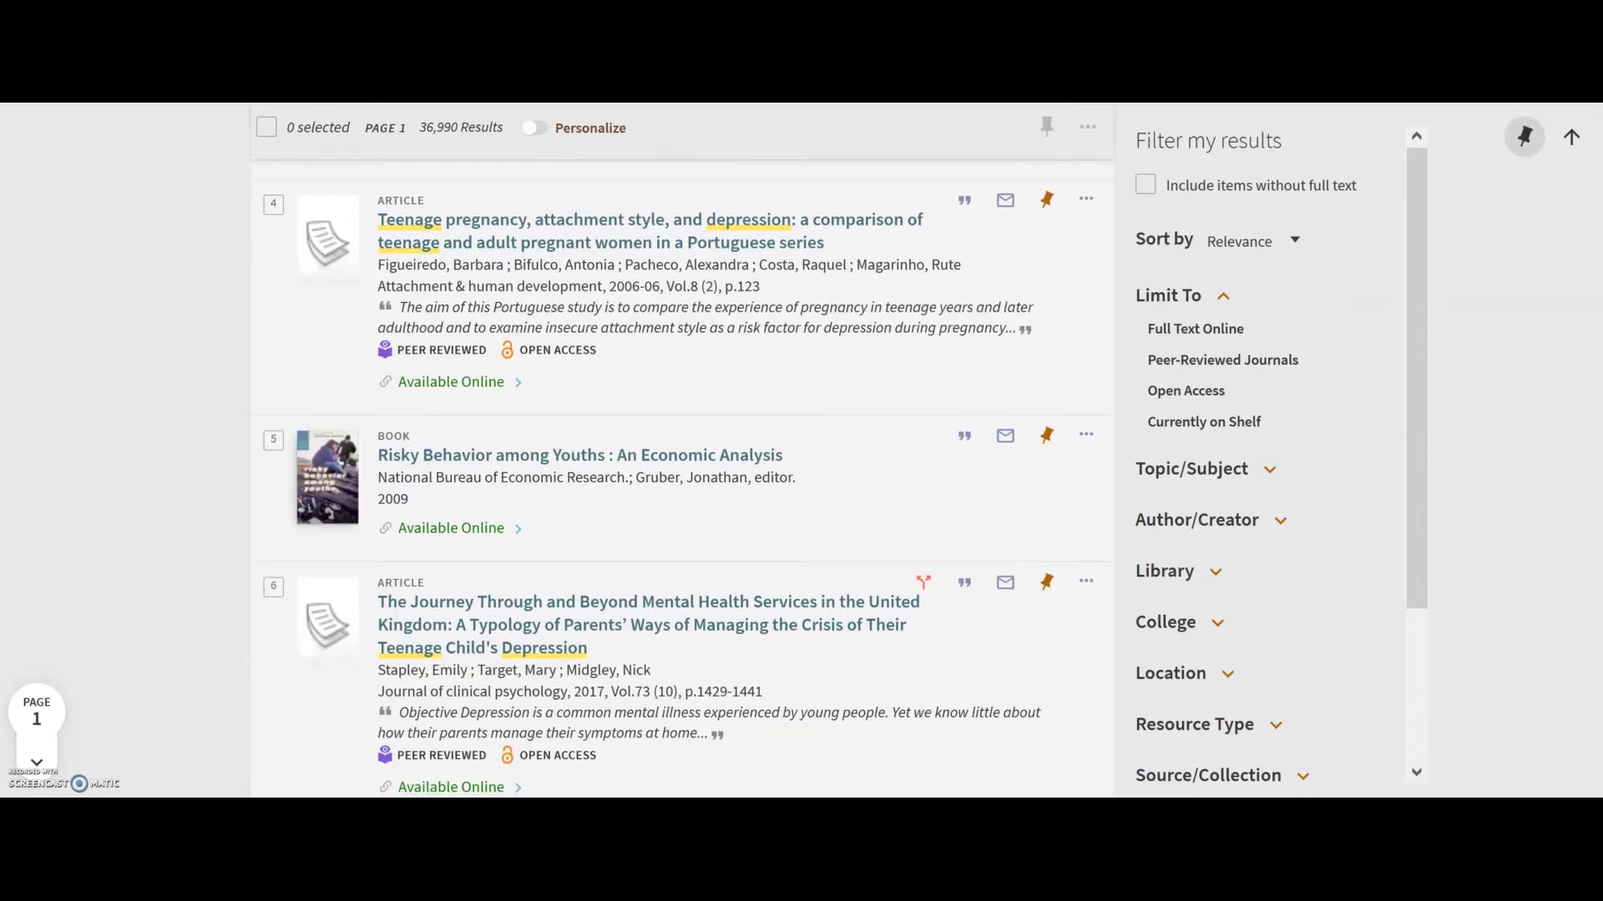
{"action": "scroll", "coordinate": [682, 451], "scroll_direction": "up", "scroll_amount": 8}
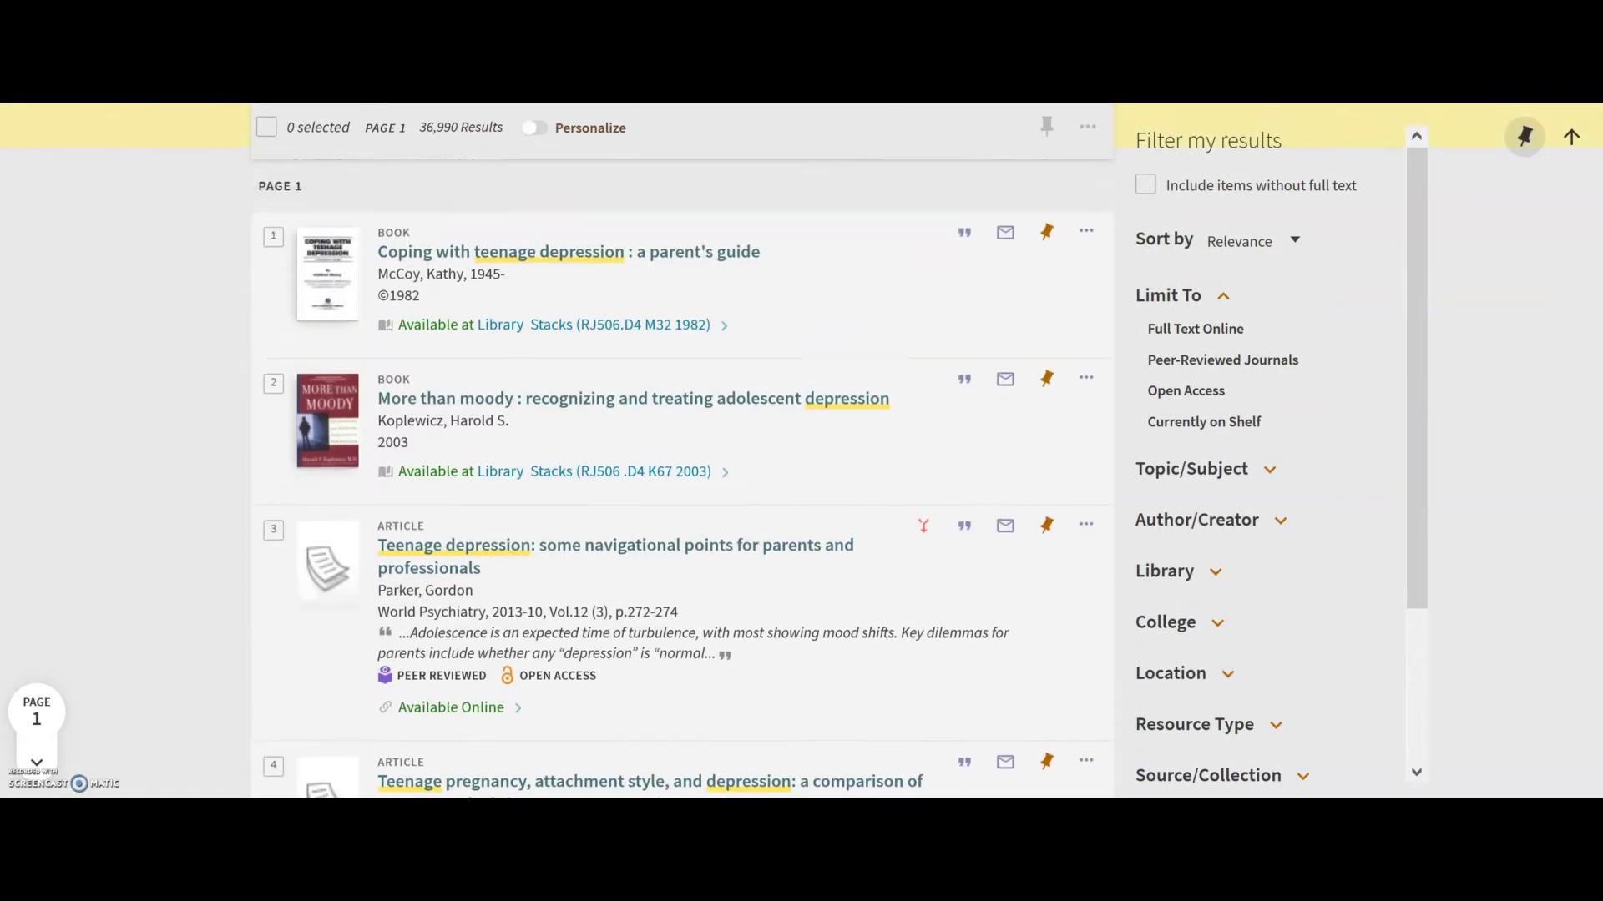
{"action": "scroll", "coordinate": [682, 451], "scroll_direction": "down", "scroll_amount": 1}
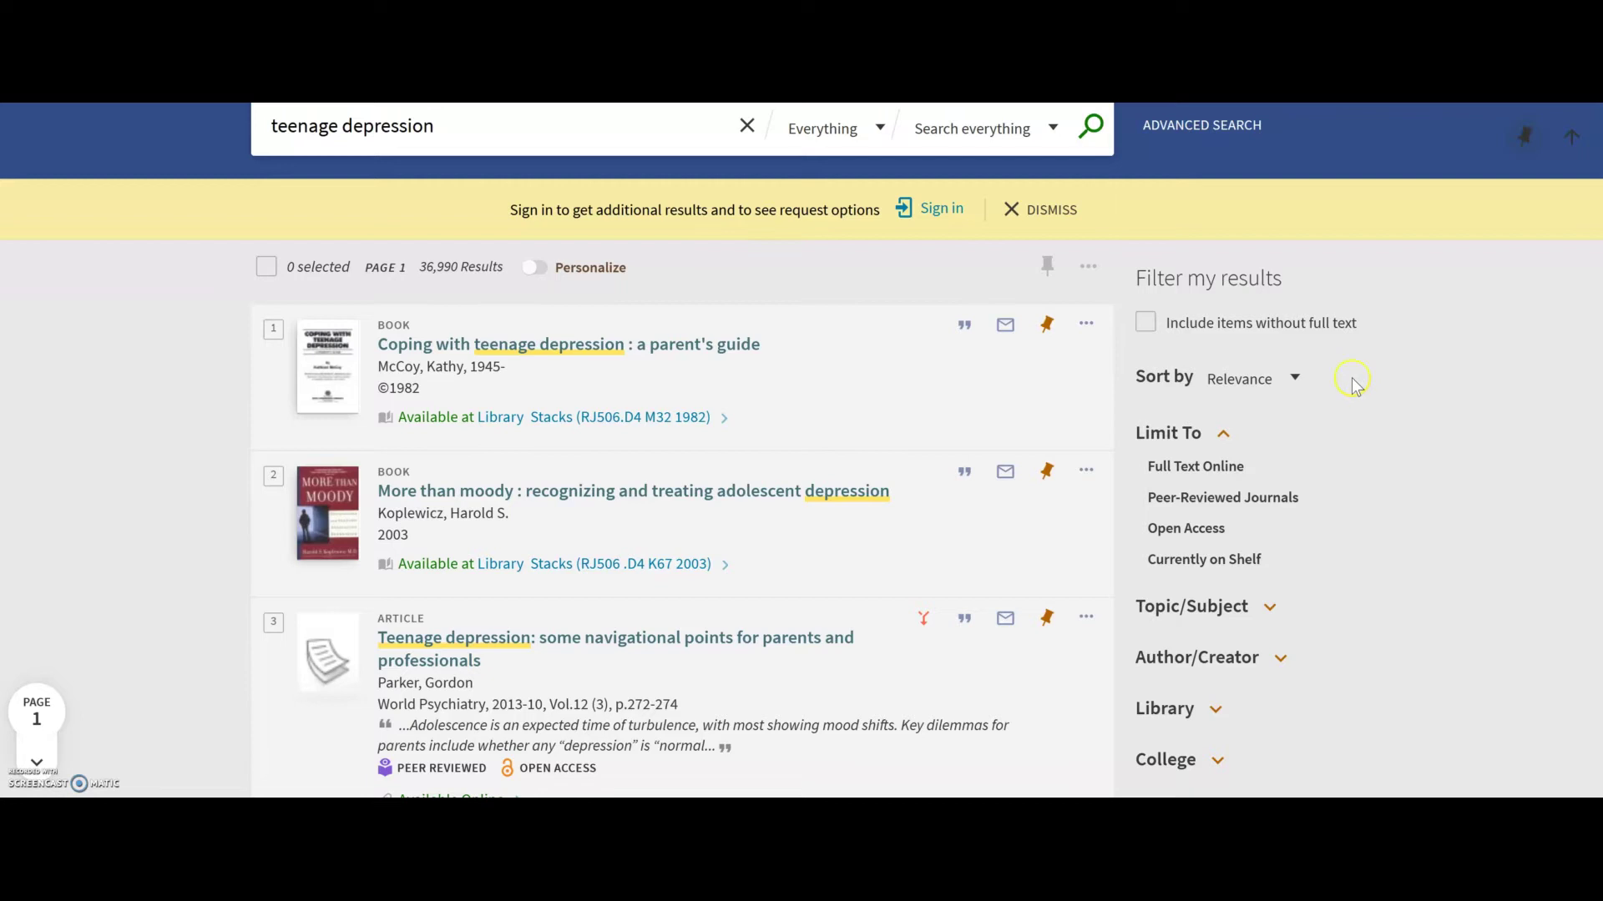
{"action": "scroll", "coordinate": [1336, 413], "scroll_direction": "down", "scroll_amount": 1}
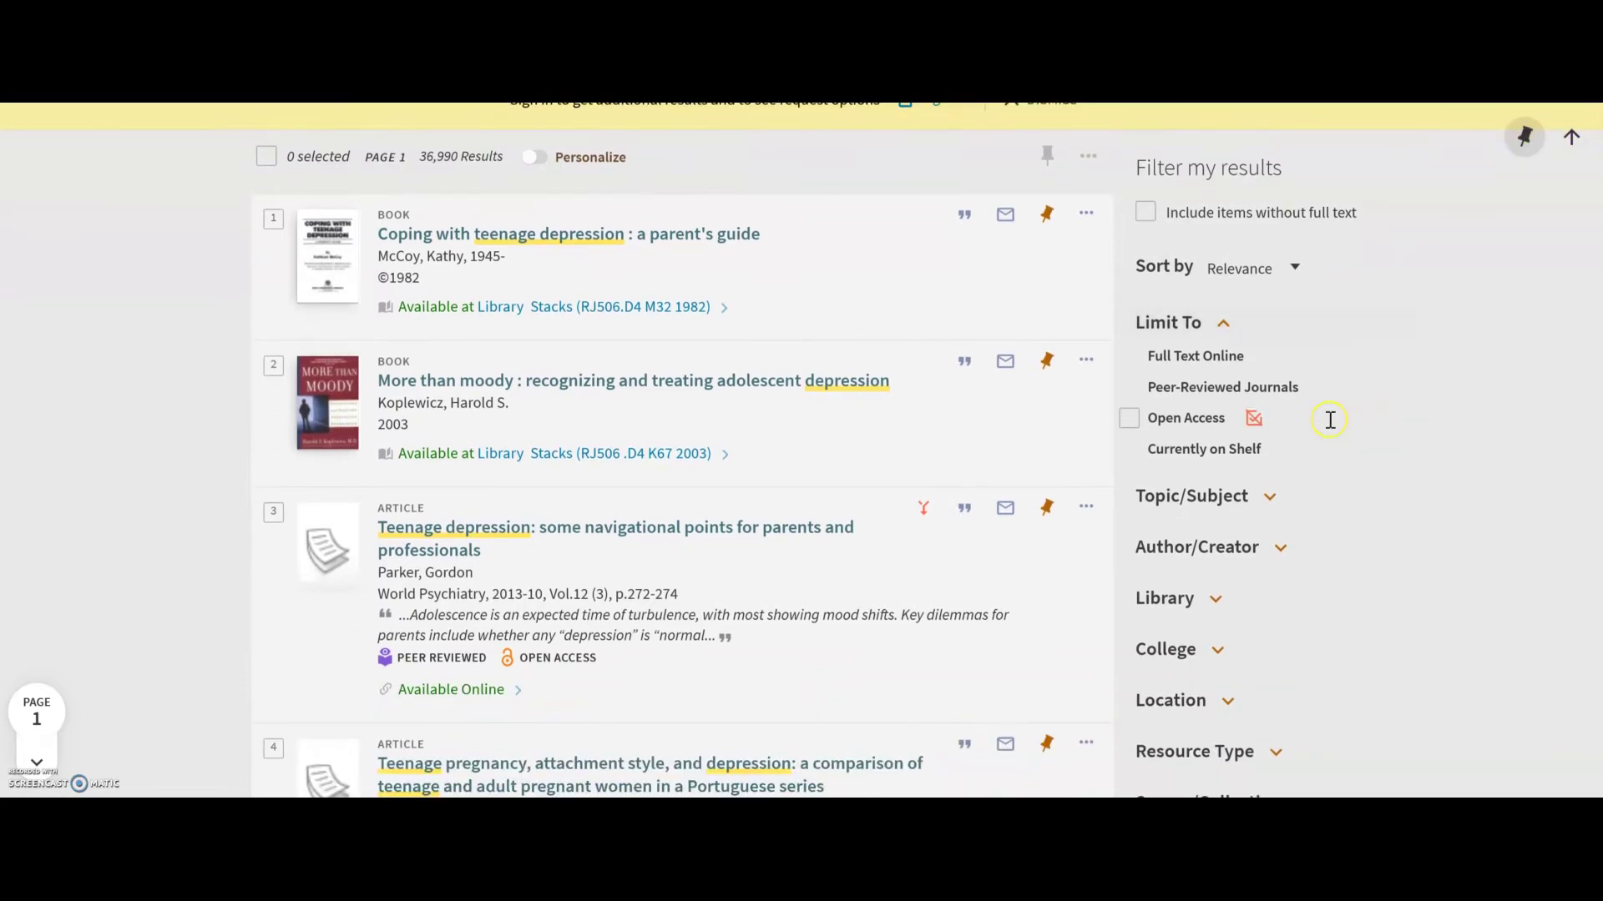
{"action": "scroll", "coordinate": [1331, 424], "scroll_direction": "down", "scroll_amount": 1}
{"action": "scroll", "coordinate": [1331, 421], "scroll_direction": "down", "scroll_amount": 2}
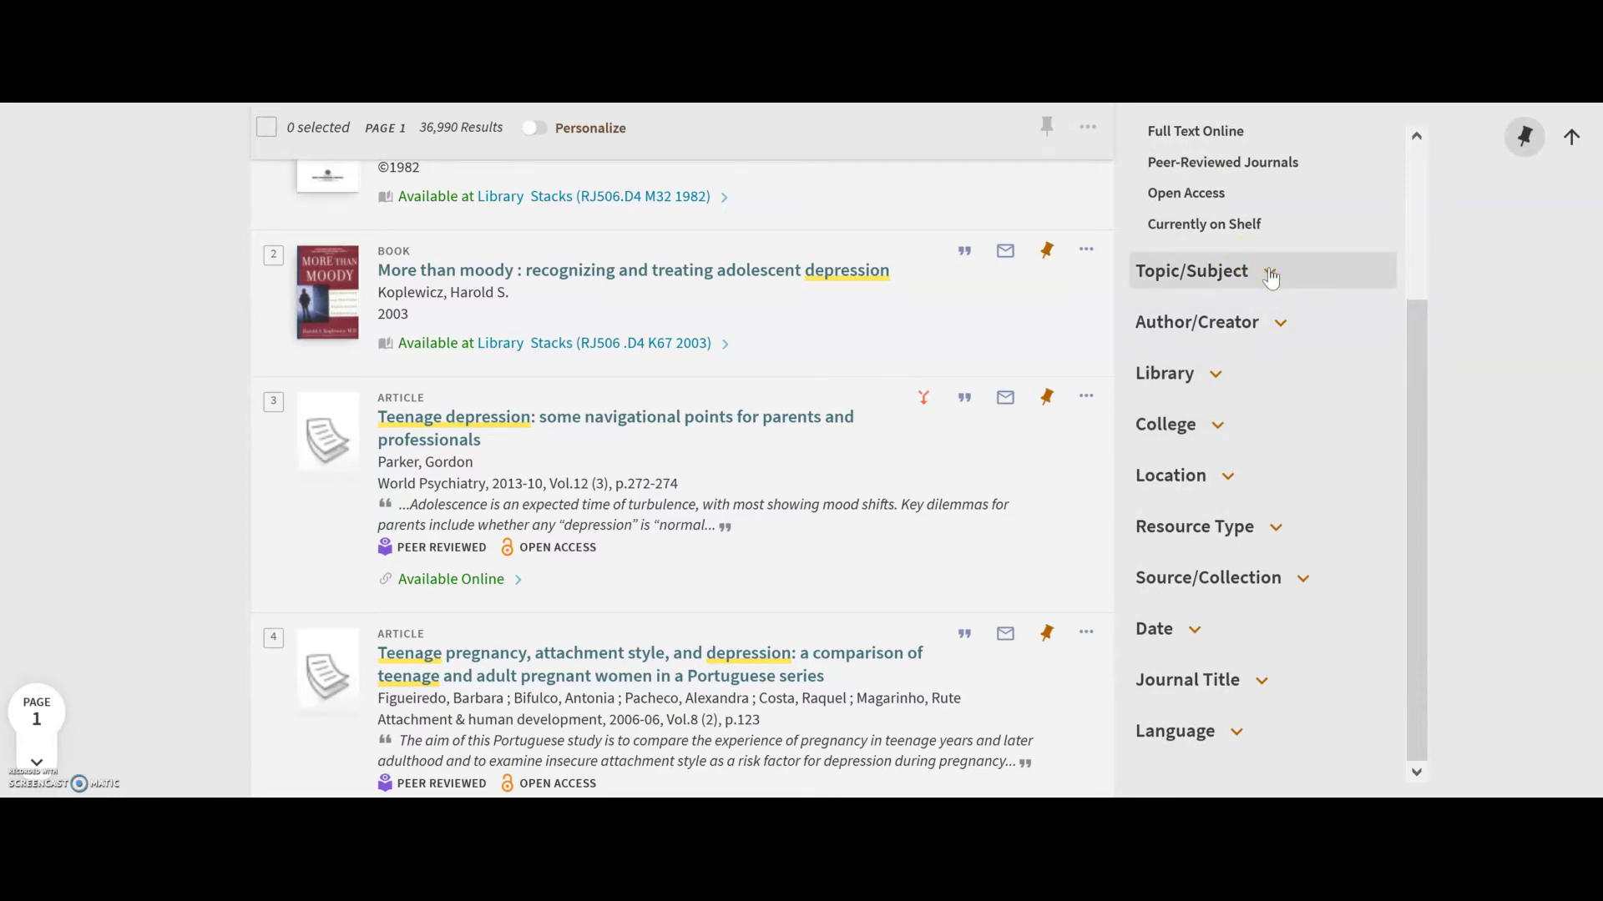
Apply the Teenagers and Depression Topic/Subject filters, leaving 576 results.
{"action": "left_click", "coordinate": [1270, 276]}
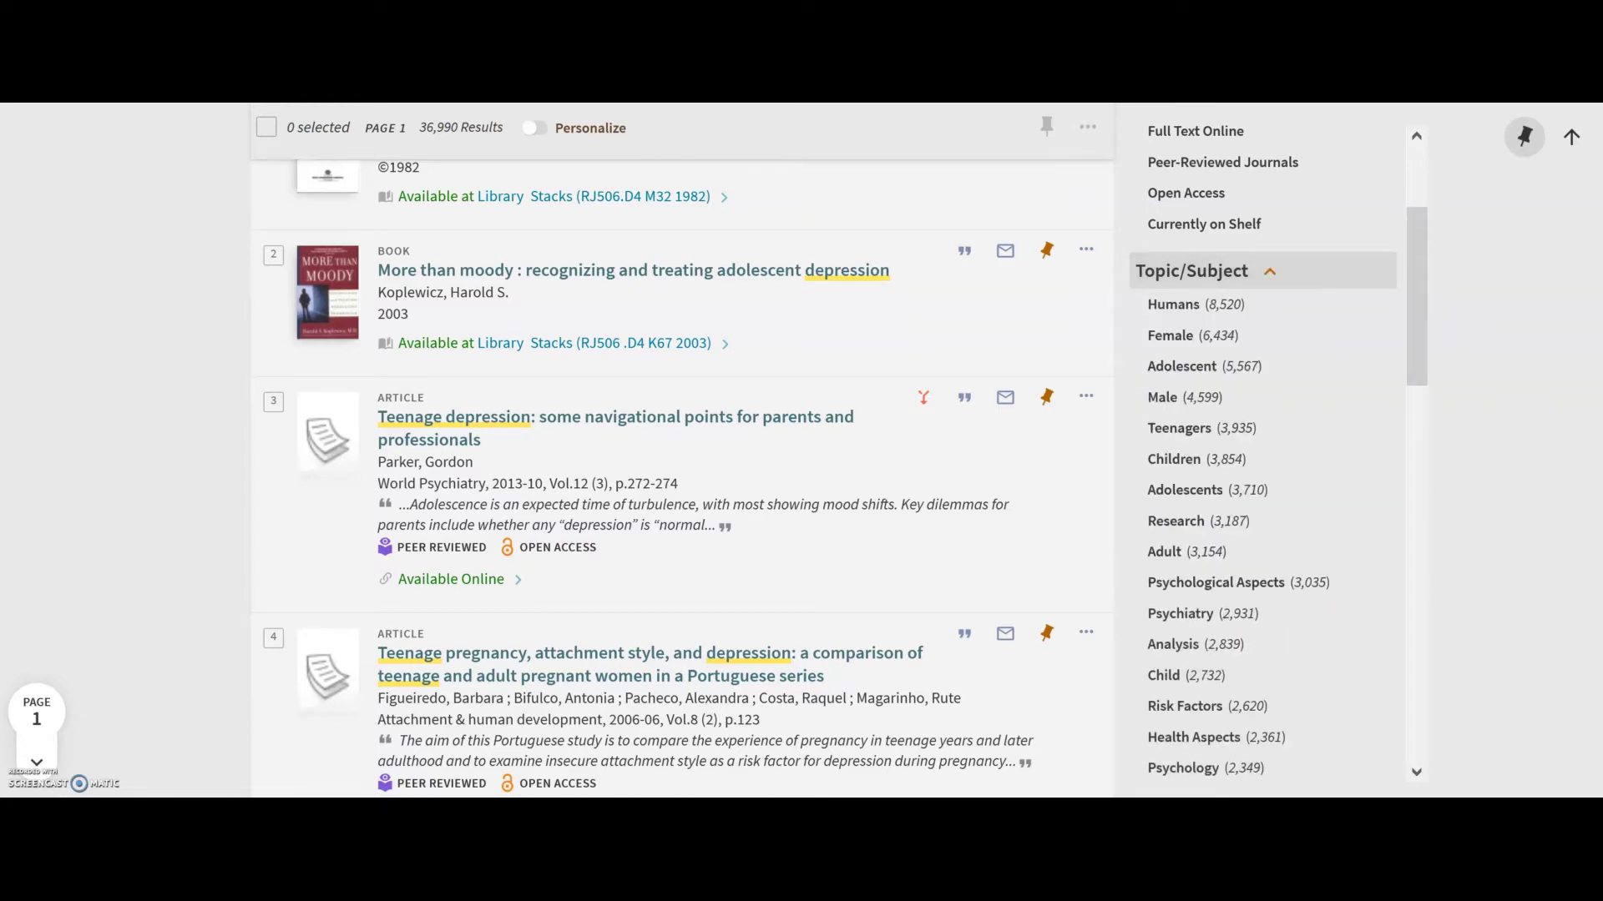
{"action": "left_click_drag", "start_coordinate": [1416, 324], "coordinate": [1412, 358]}
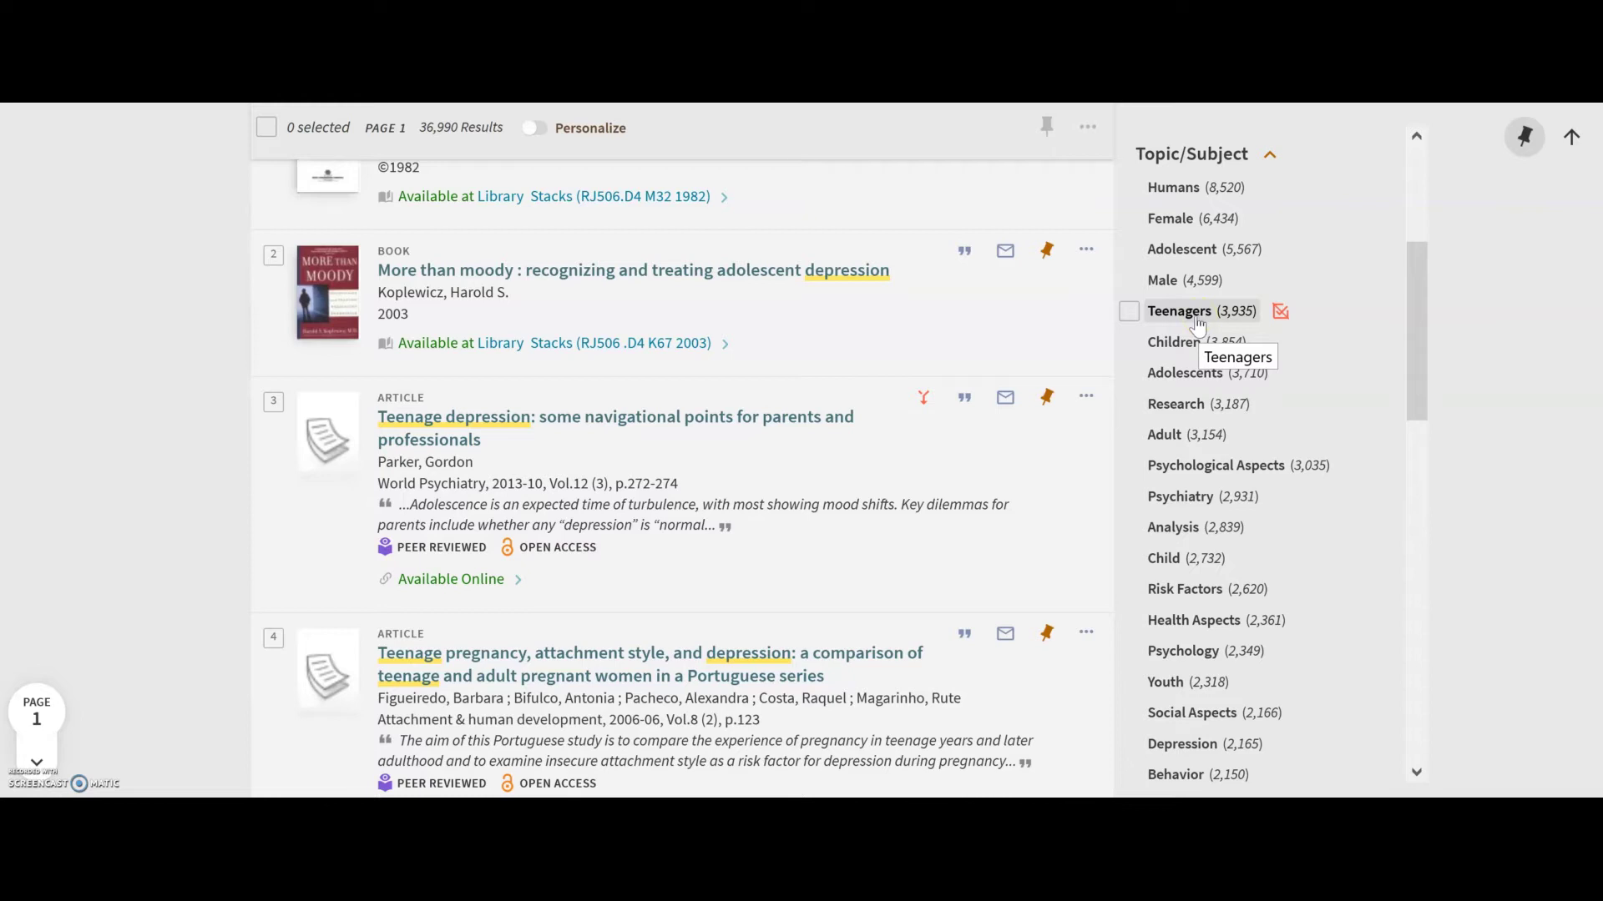
{"action": "left_click", "coordinate": [1198, 324]}
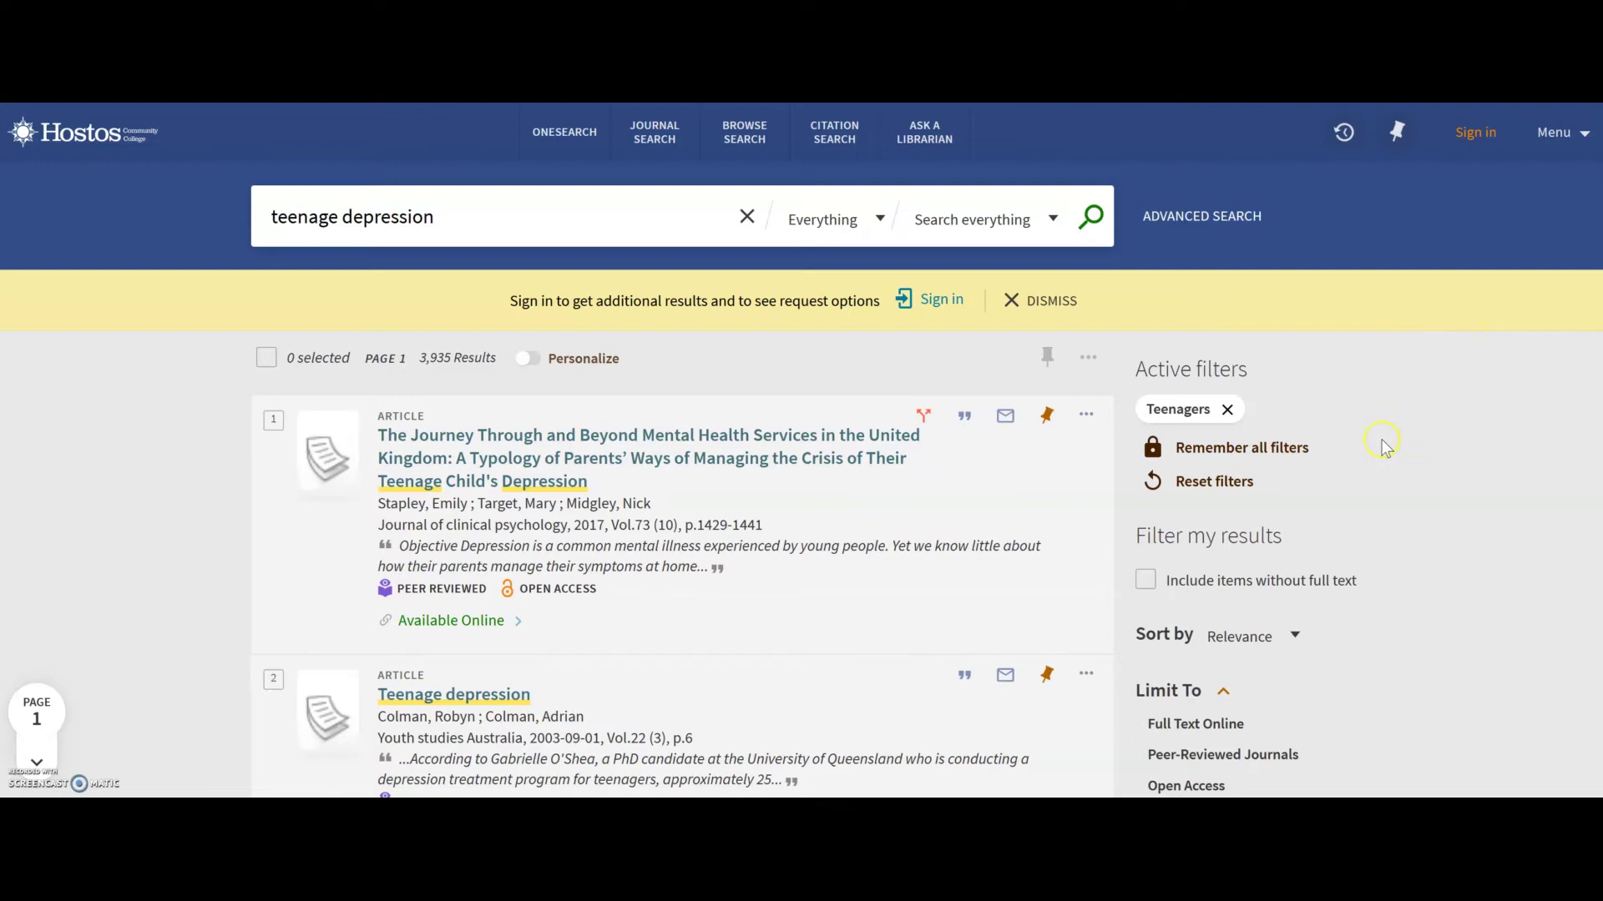
{"action": "scroll", "coordinate": [1377, 446], "scroll_direction": "down", "scroll_amount": 4}
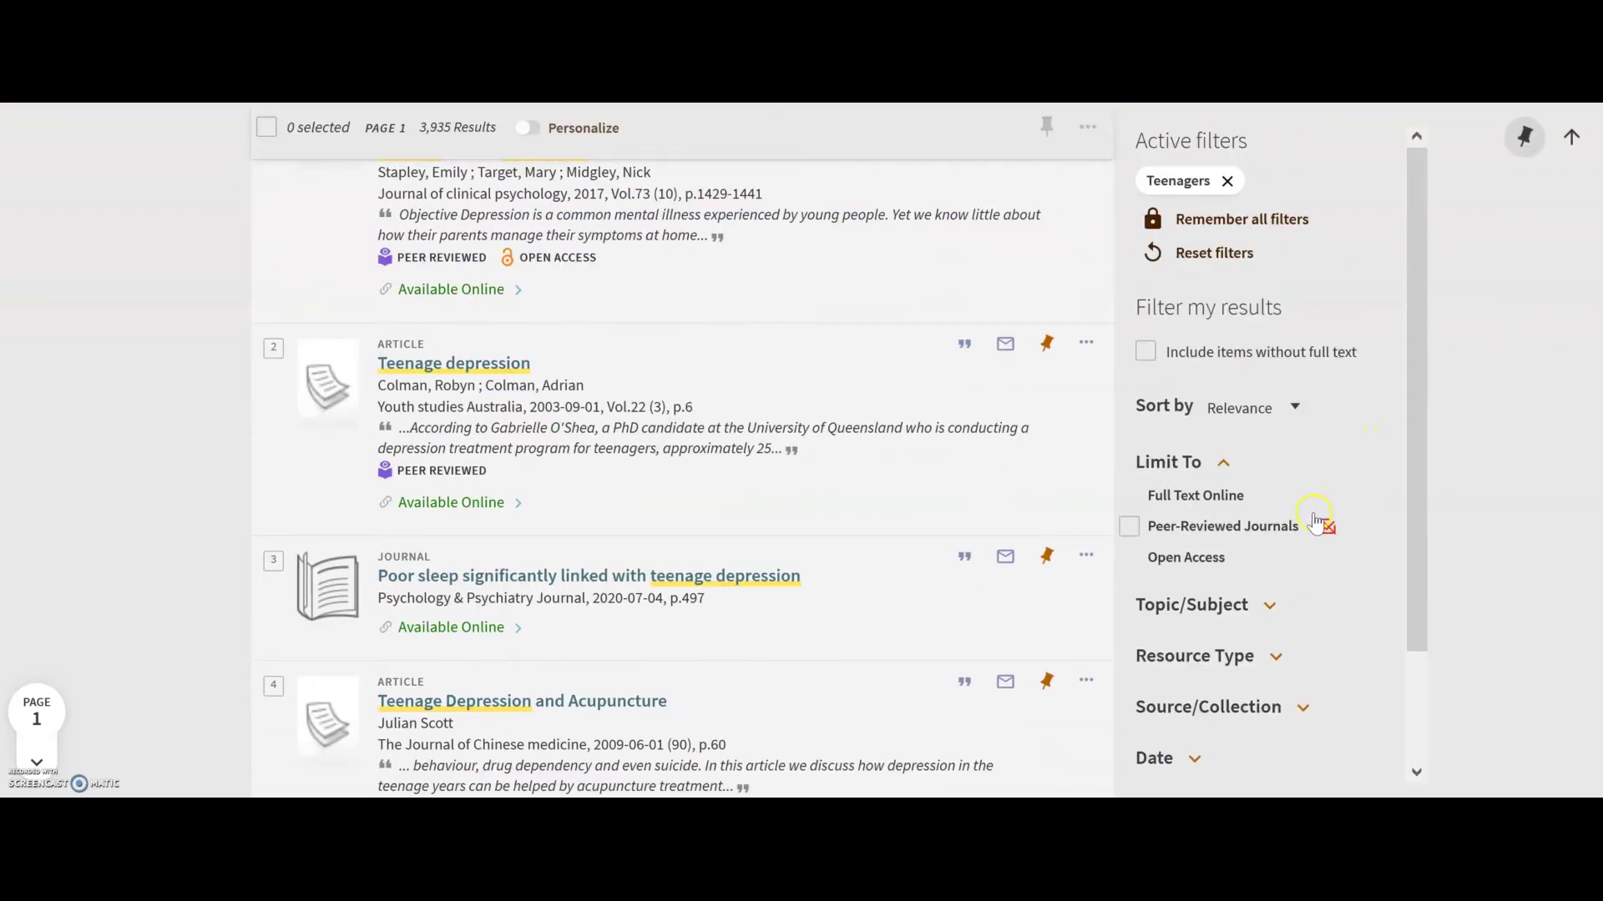
{"action": "scroll", "coordinate": [1319, 517], "scroll_direction": "down", "scroll_amount": 2}
{"action": "left_click", "coordinate": [1230, 484]}
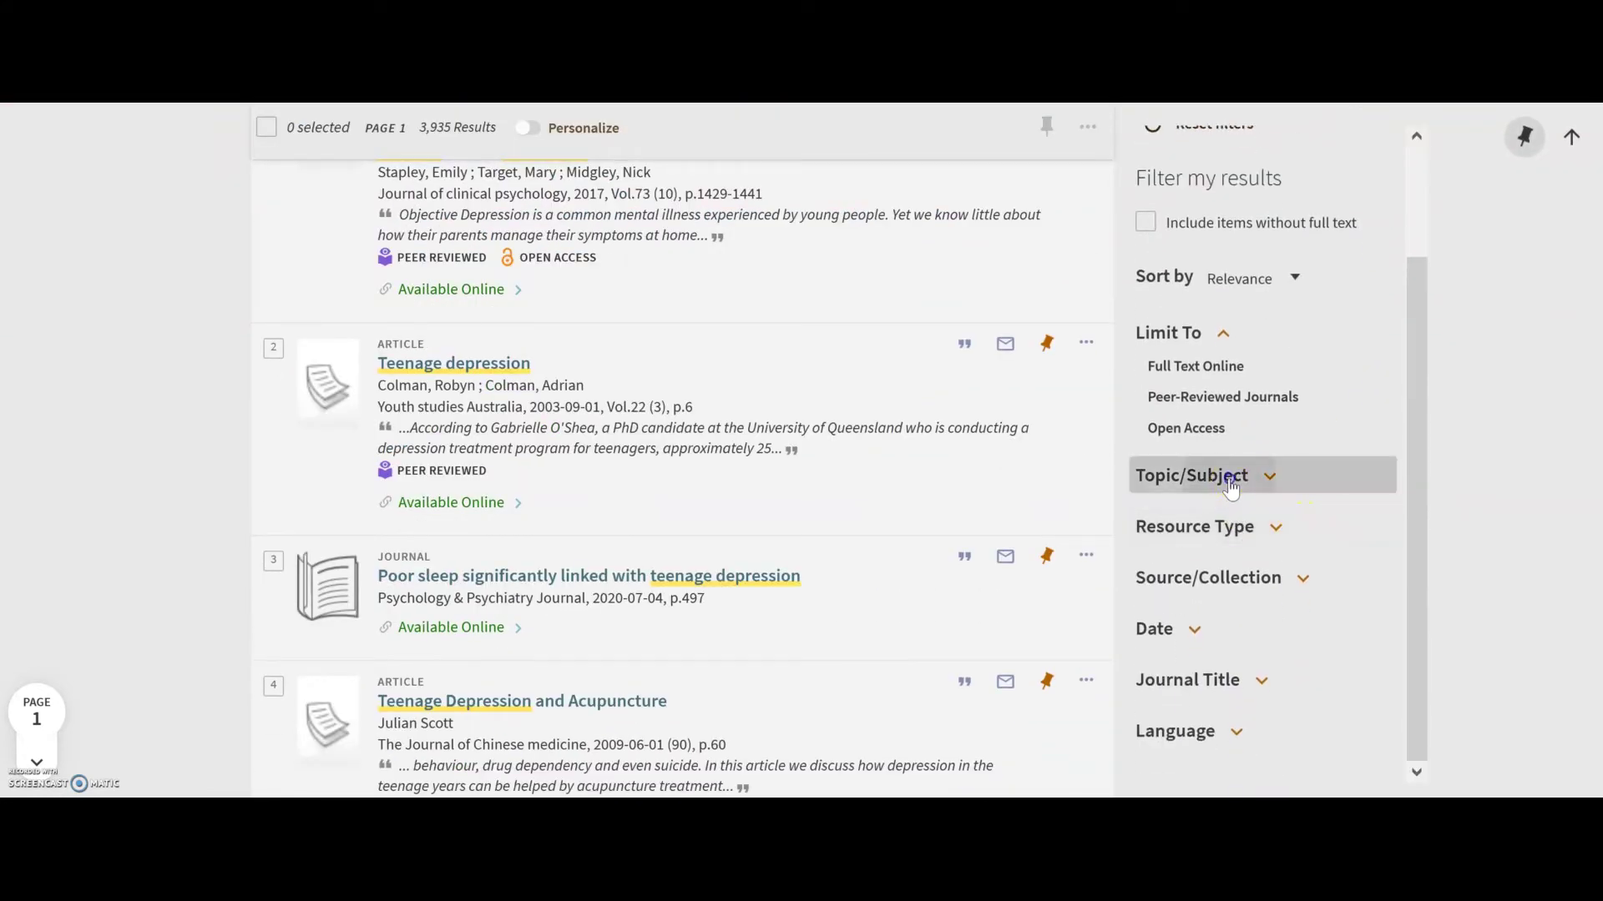
{"action": "scroll", "coordinate": [1236, 554], "scroll_direction": "down", "scroll_amount": 5}
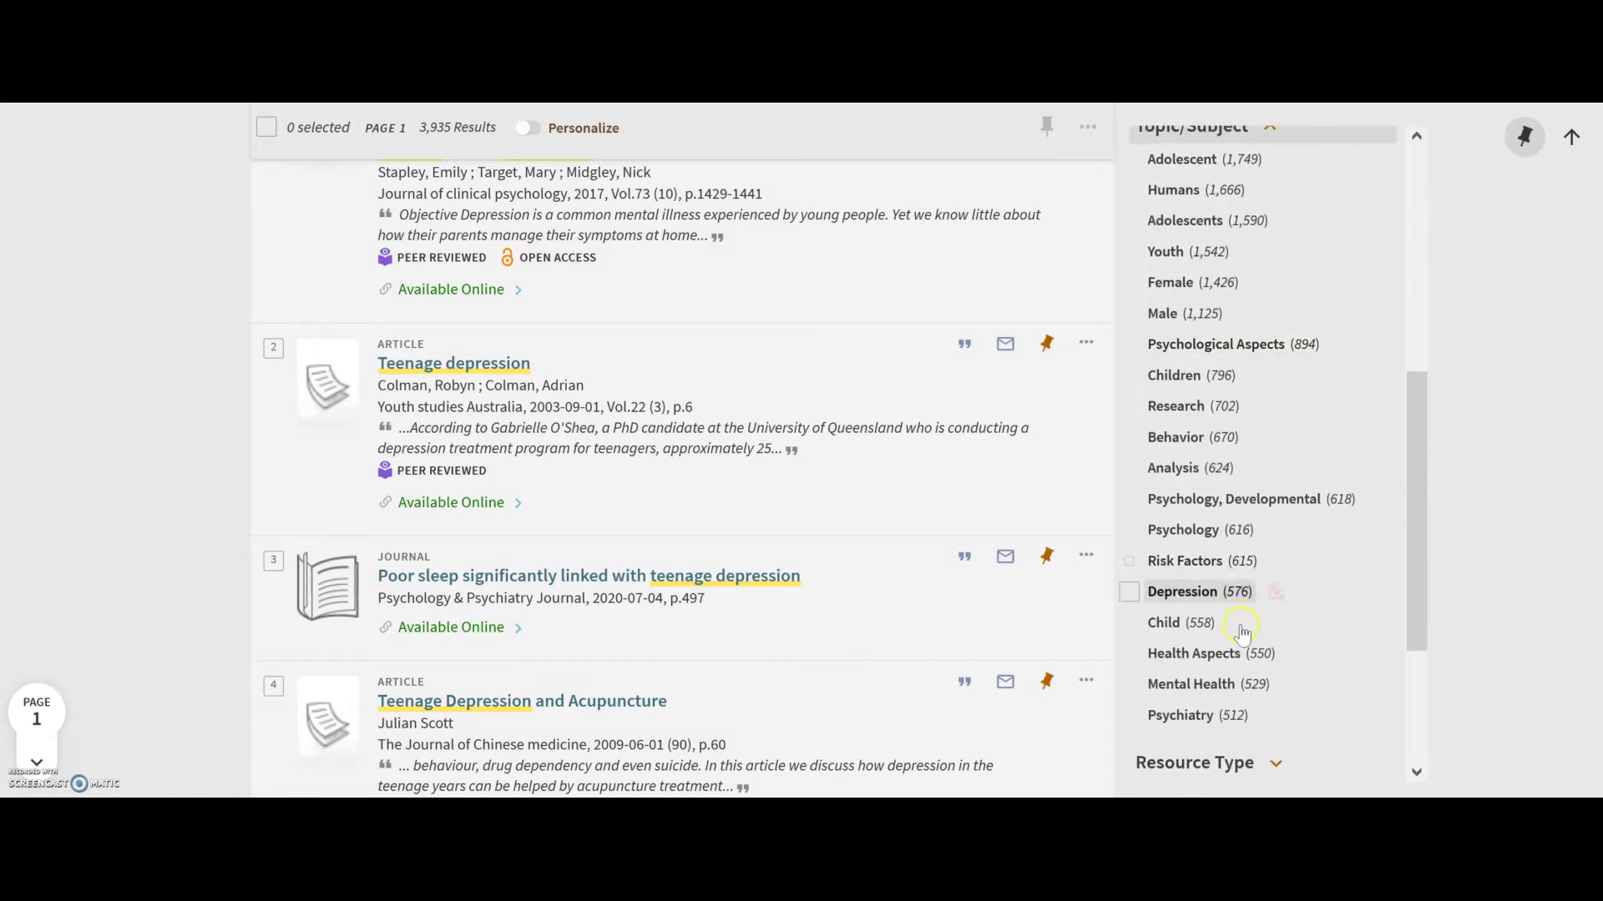
{"action": "left_click", "coordinate": [1214, 593]}
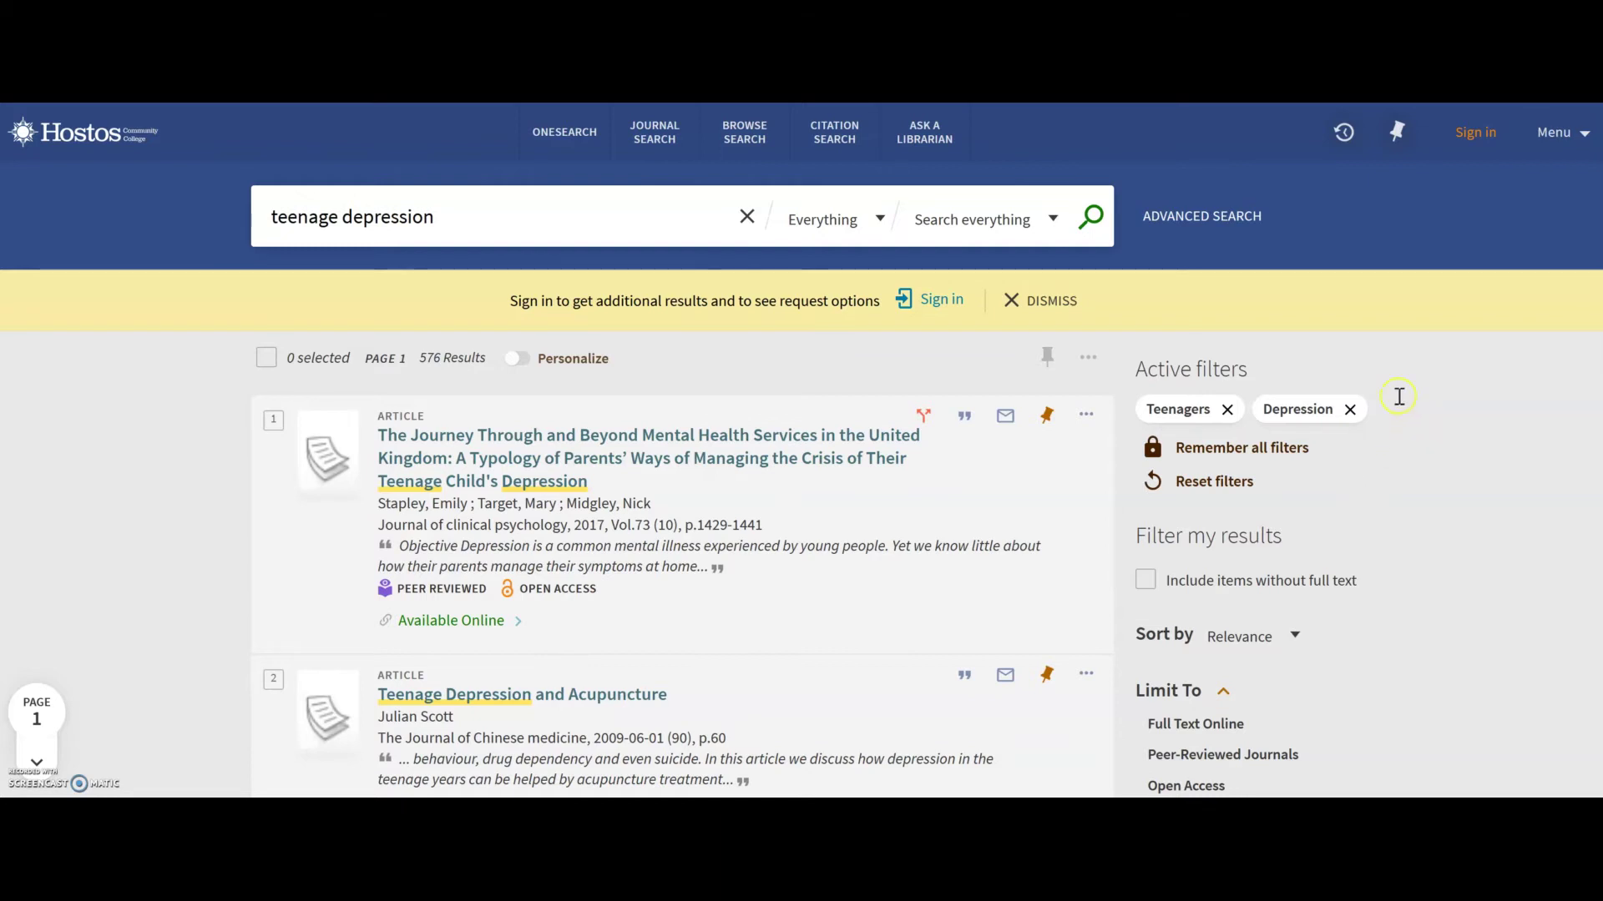
Change the Date filter's starting year from 1990 to 2010 and refine to 2010–2020.
{"action": "scroll", "coordinate": [1382, 431], "scroll_direction": "down", "scroll_amount": 1}
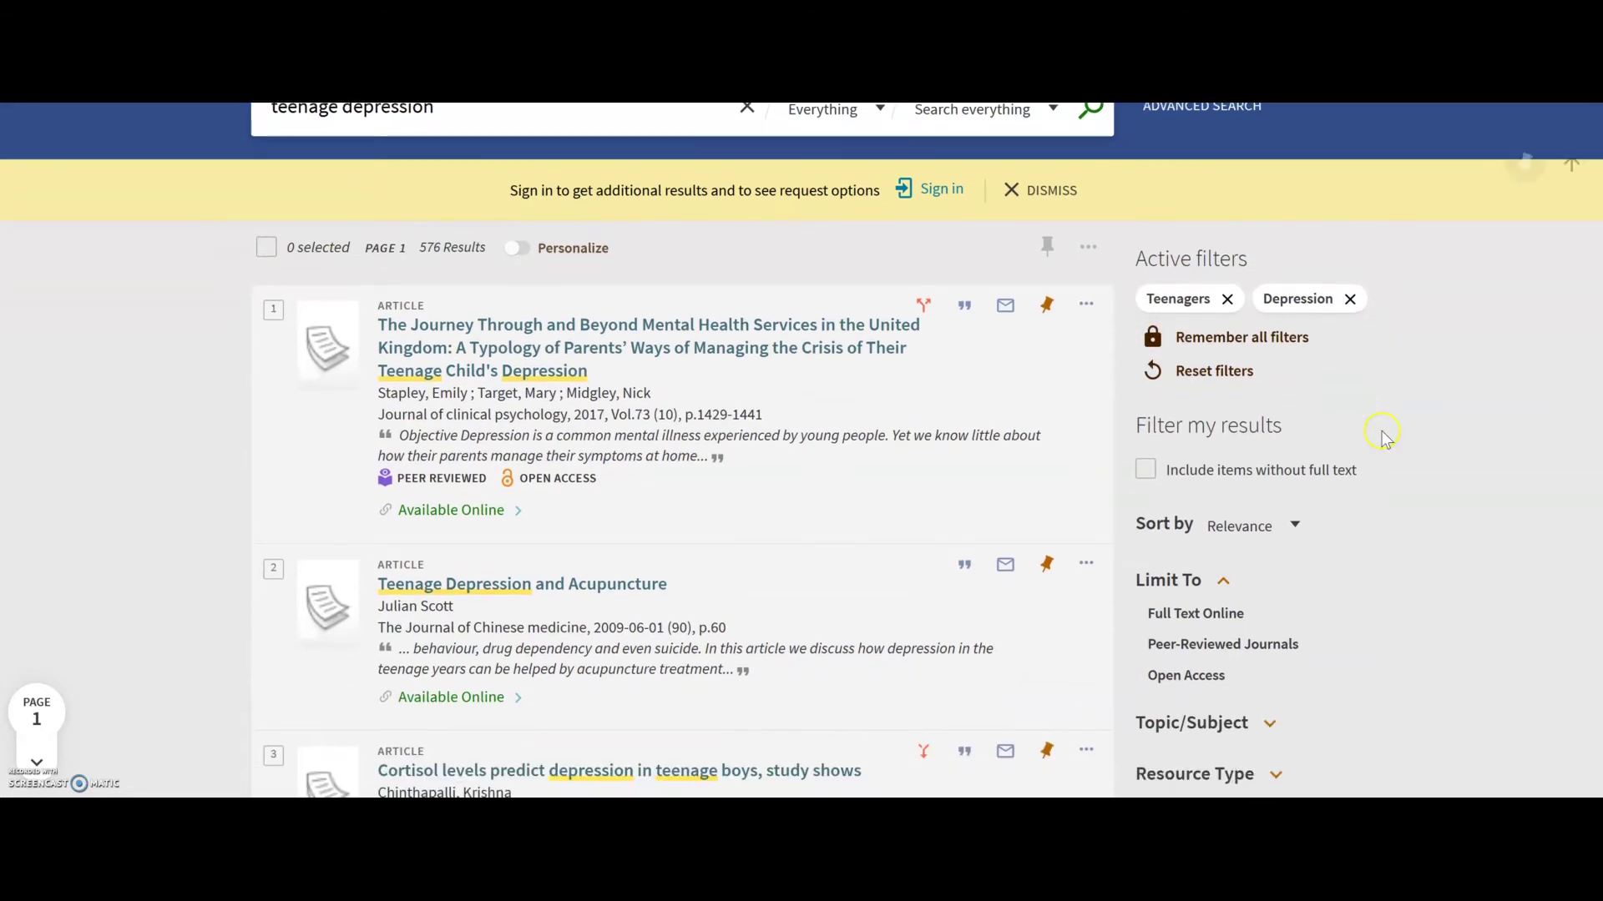
{"action": "scroll", "coordinate": [1298, 713], "scroll_direction": "down", "scroll_amount": 1}
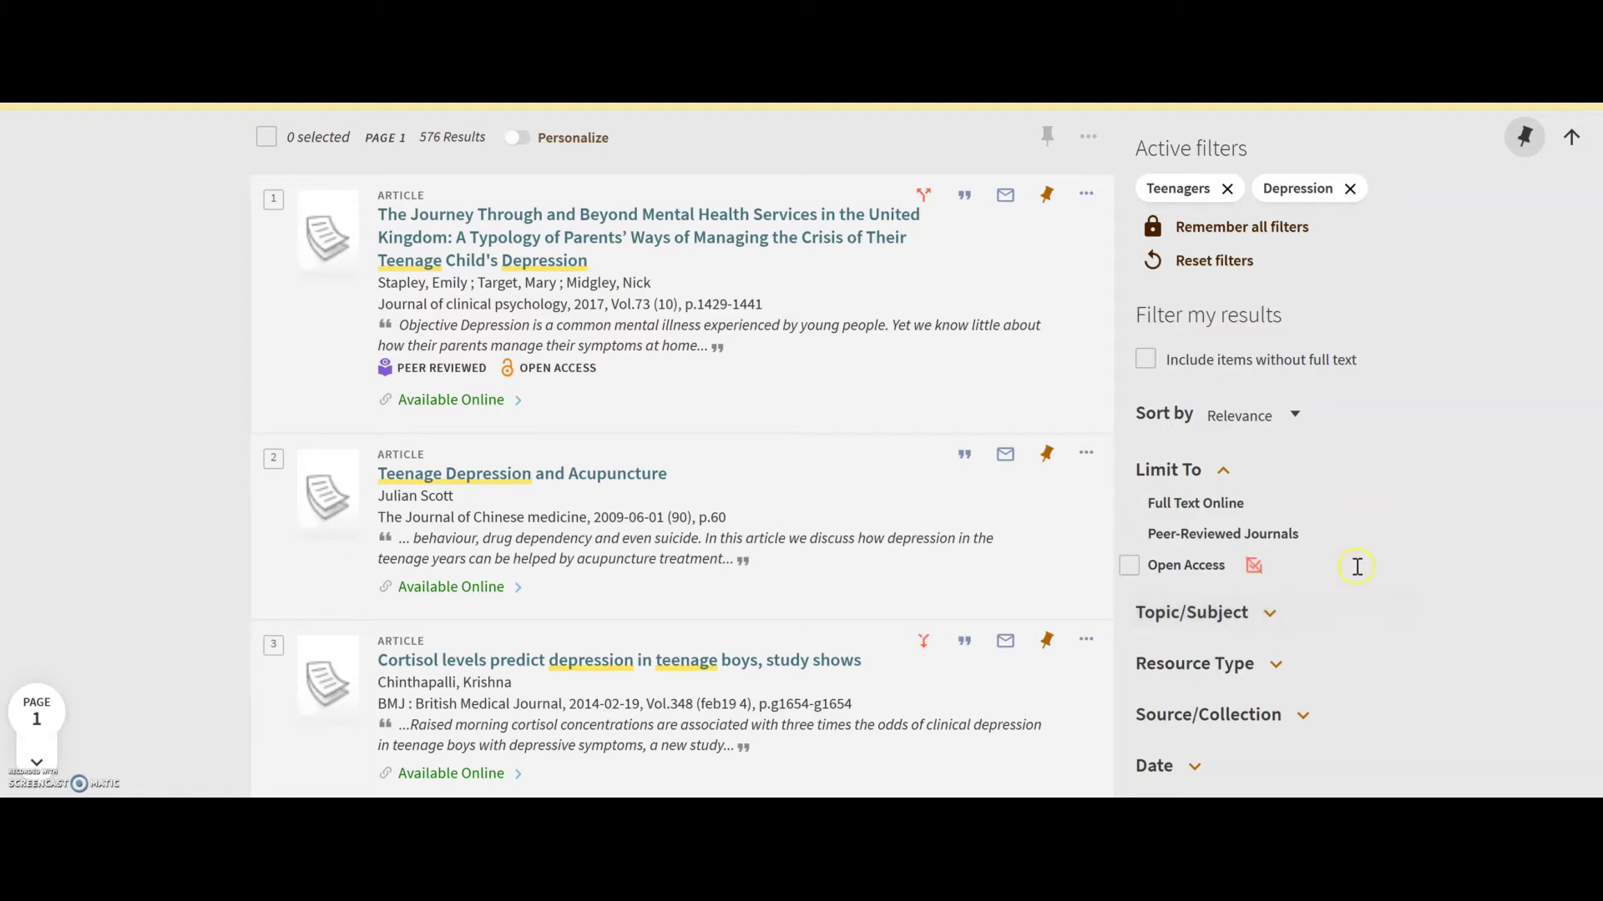
{"action": "scroll", "coordinate": [1430, 537], "scroll_direction": "down", "scroll_amount": 2}
{"action": "scroll", "coordinate": [1379, 542], "scroll_direction": "down", "scroll_amount": 2}
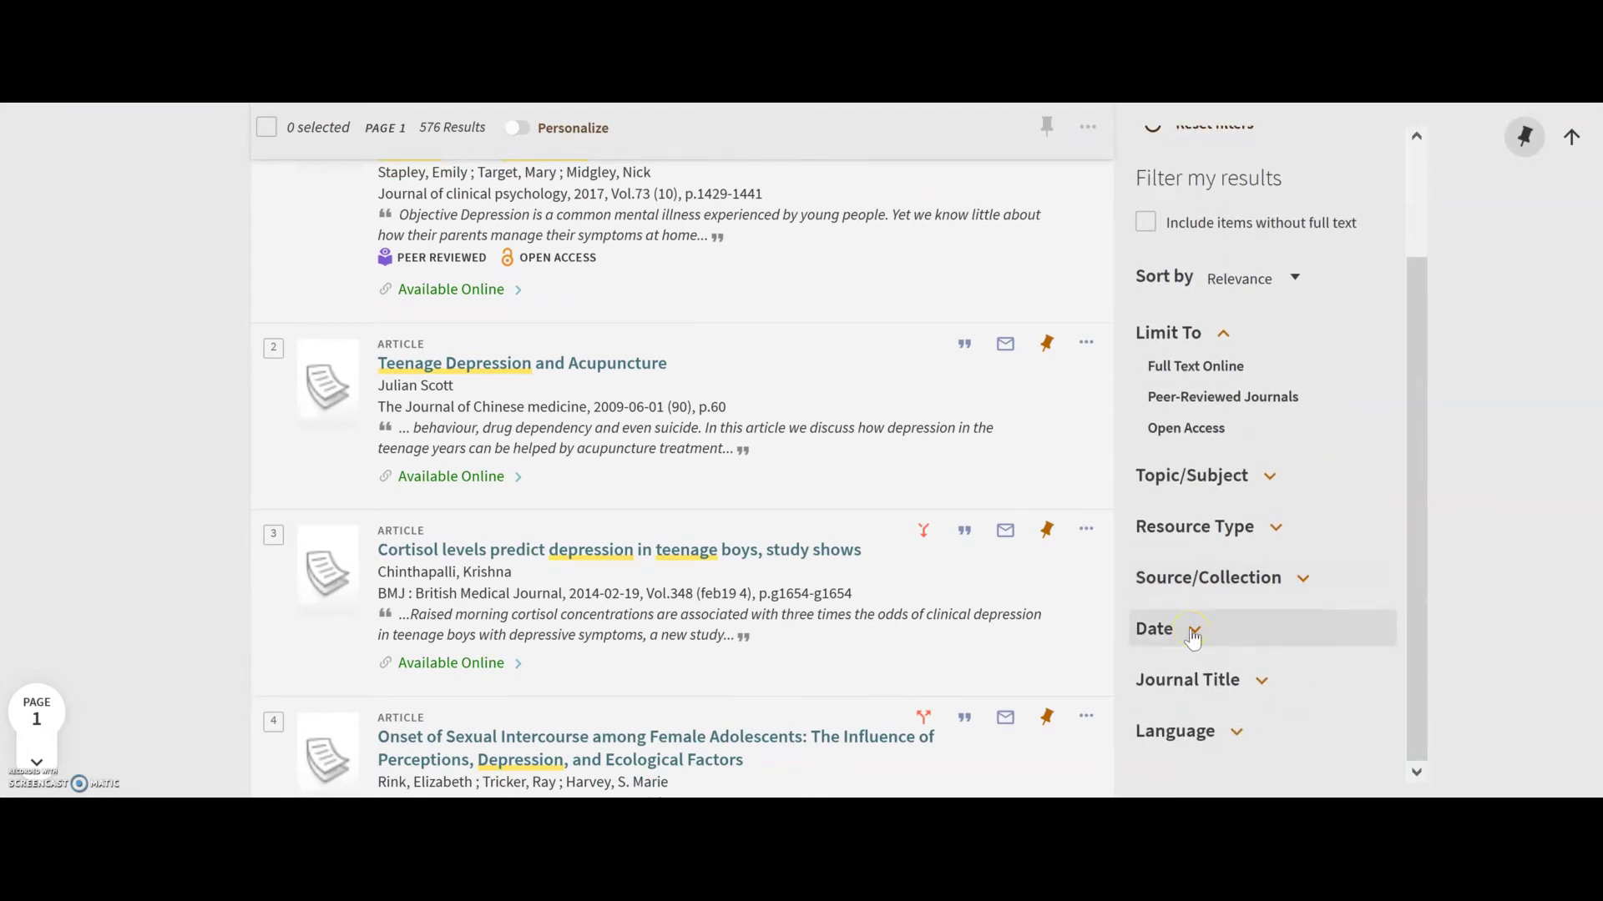
{"action": "left_click", "coordinate": [1193, 632]}
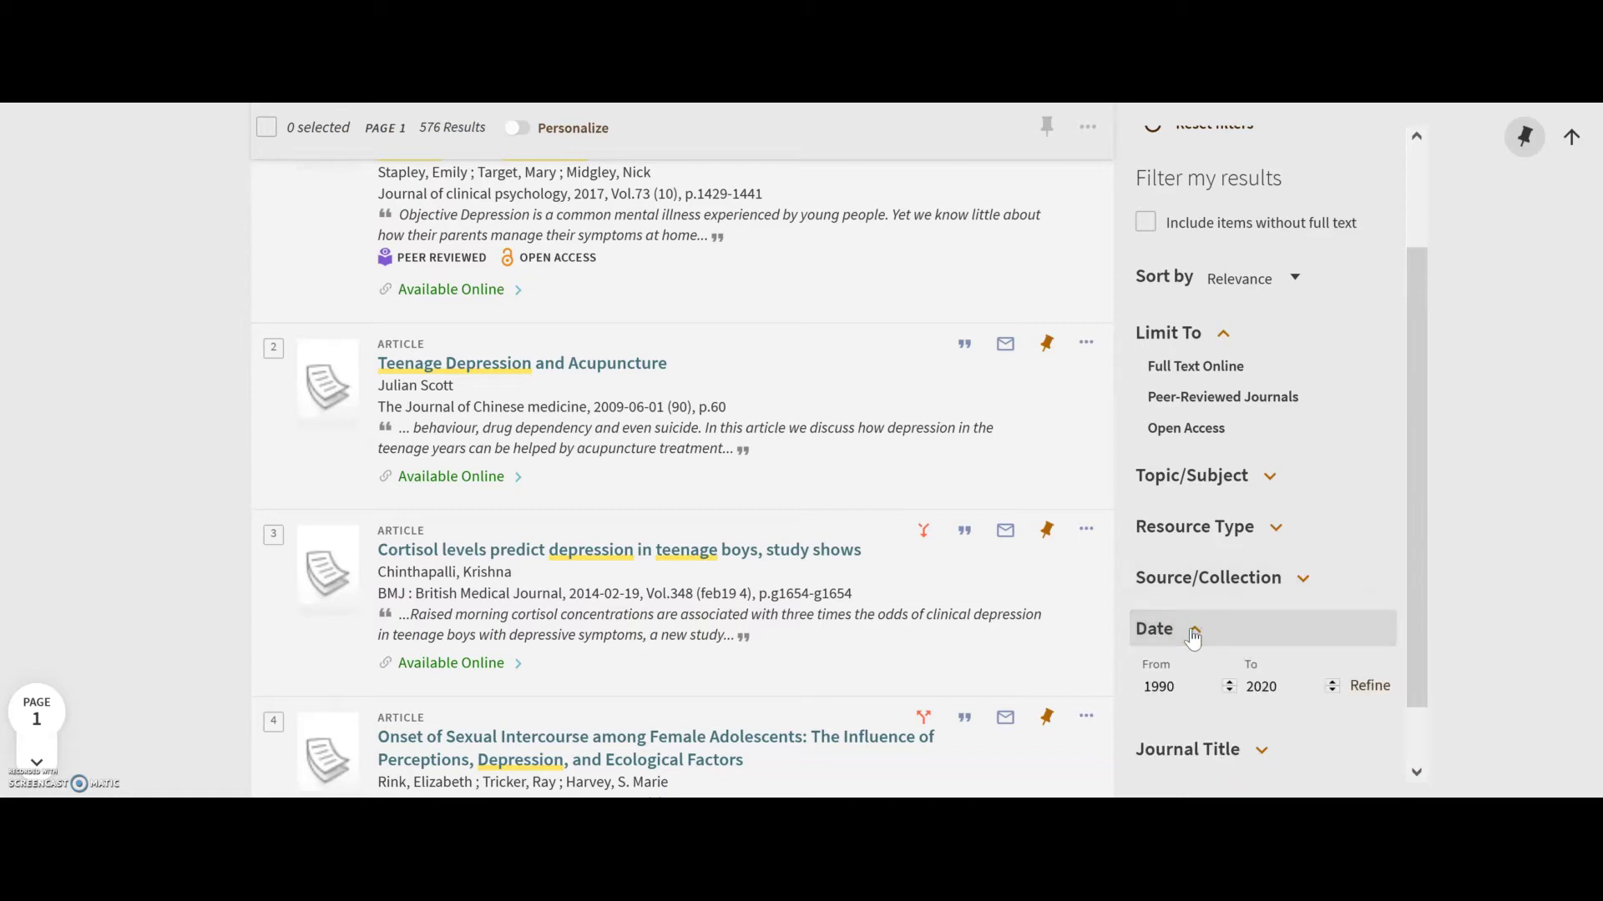
{"action": "left_click", "coordinate": [1165, 690]}
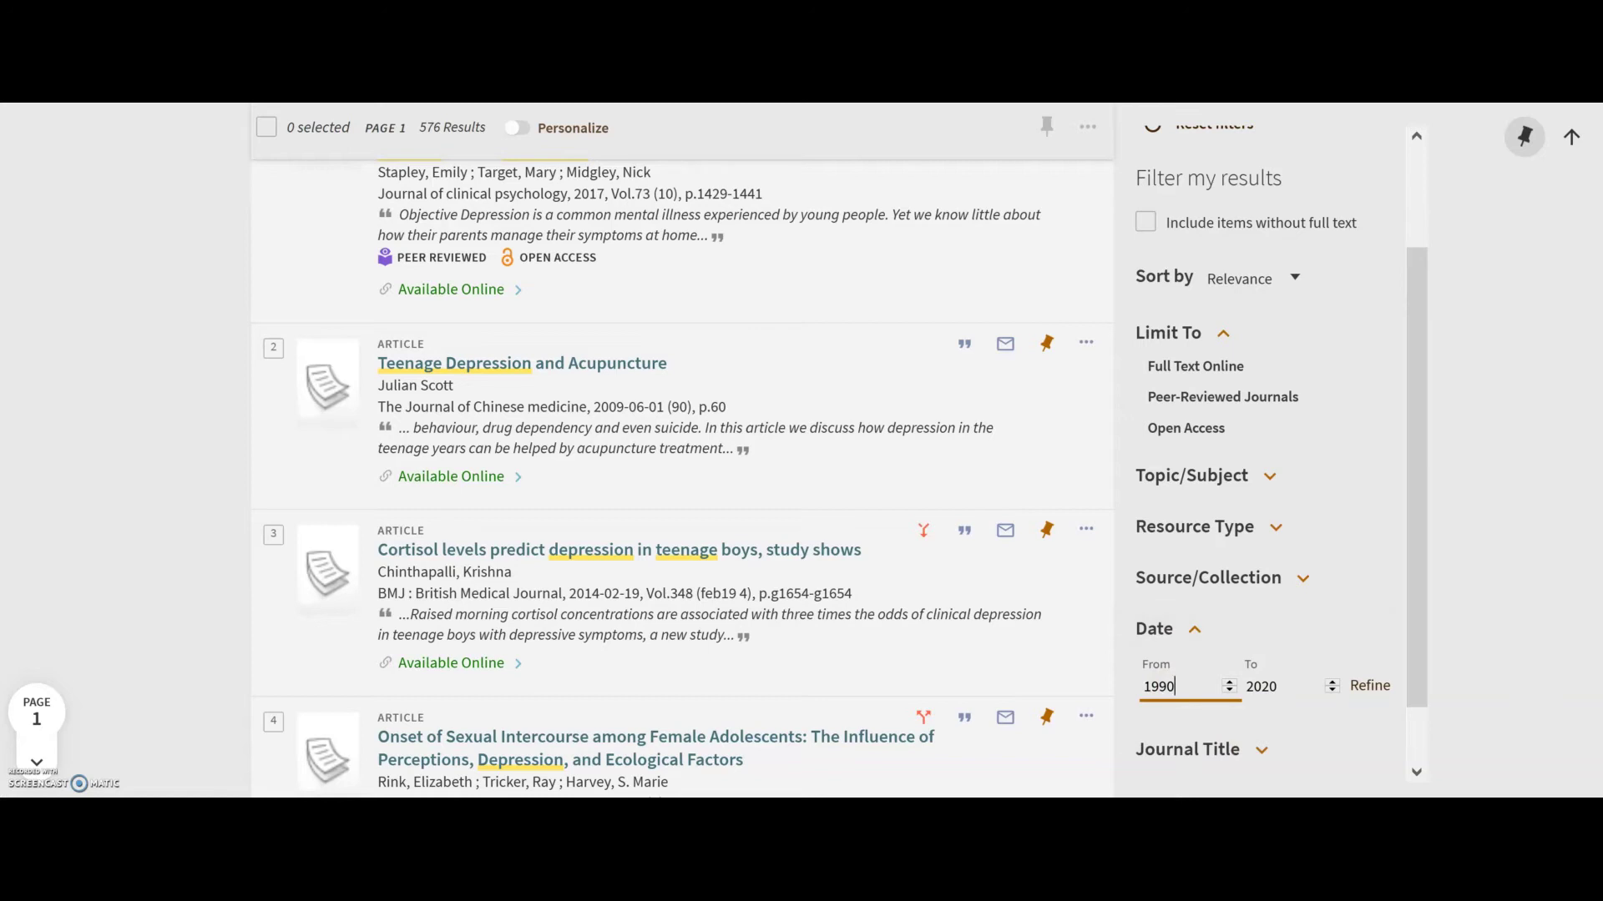
{"action": "key", "text": "BackSpace"}
{"action": "key", "text": "BackSpace"}
{"action": "key", "text": "BackSpace"}
{"action": "key", "text": "BackSpace"}
{"action": "type", "text": "2010"}
{"action": "left_click", "coordinate": [1379, 691]}
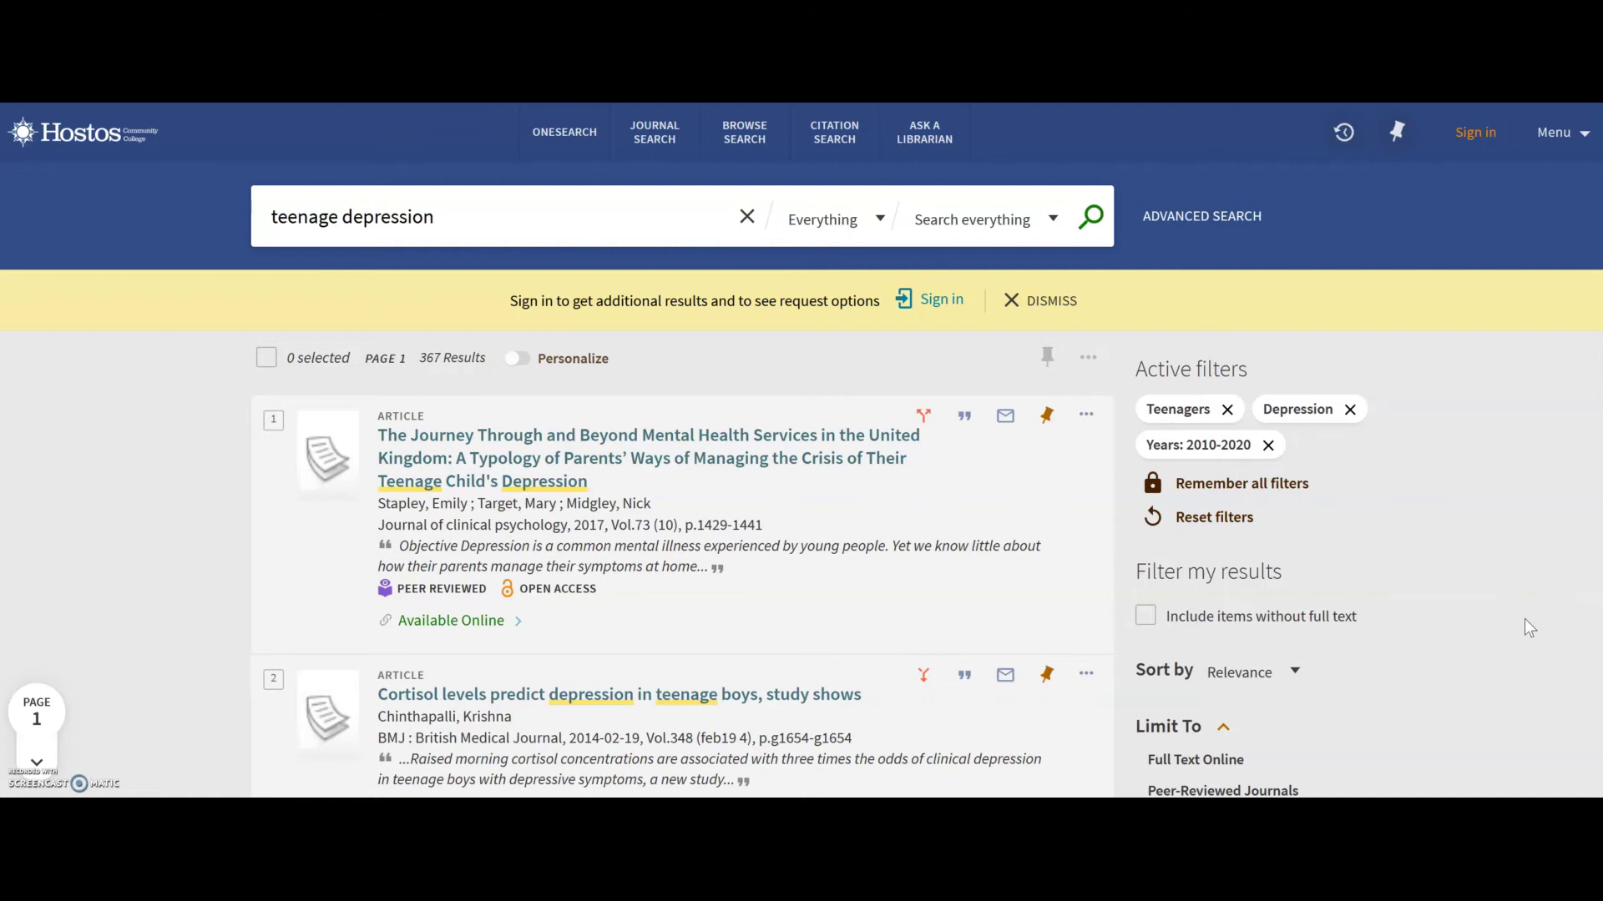
Open the first article's full record and follow its Academic Search Complete link.
{"action": "left_click", "coordinate": [668, 452]}
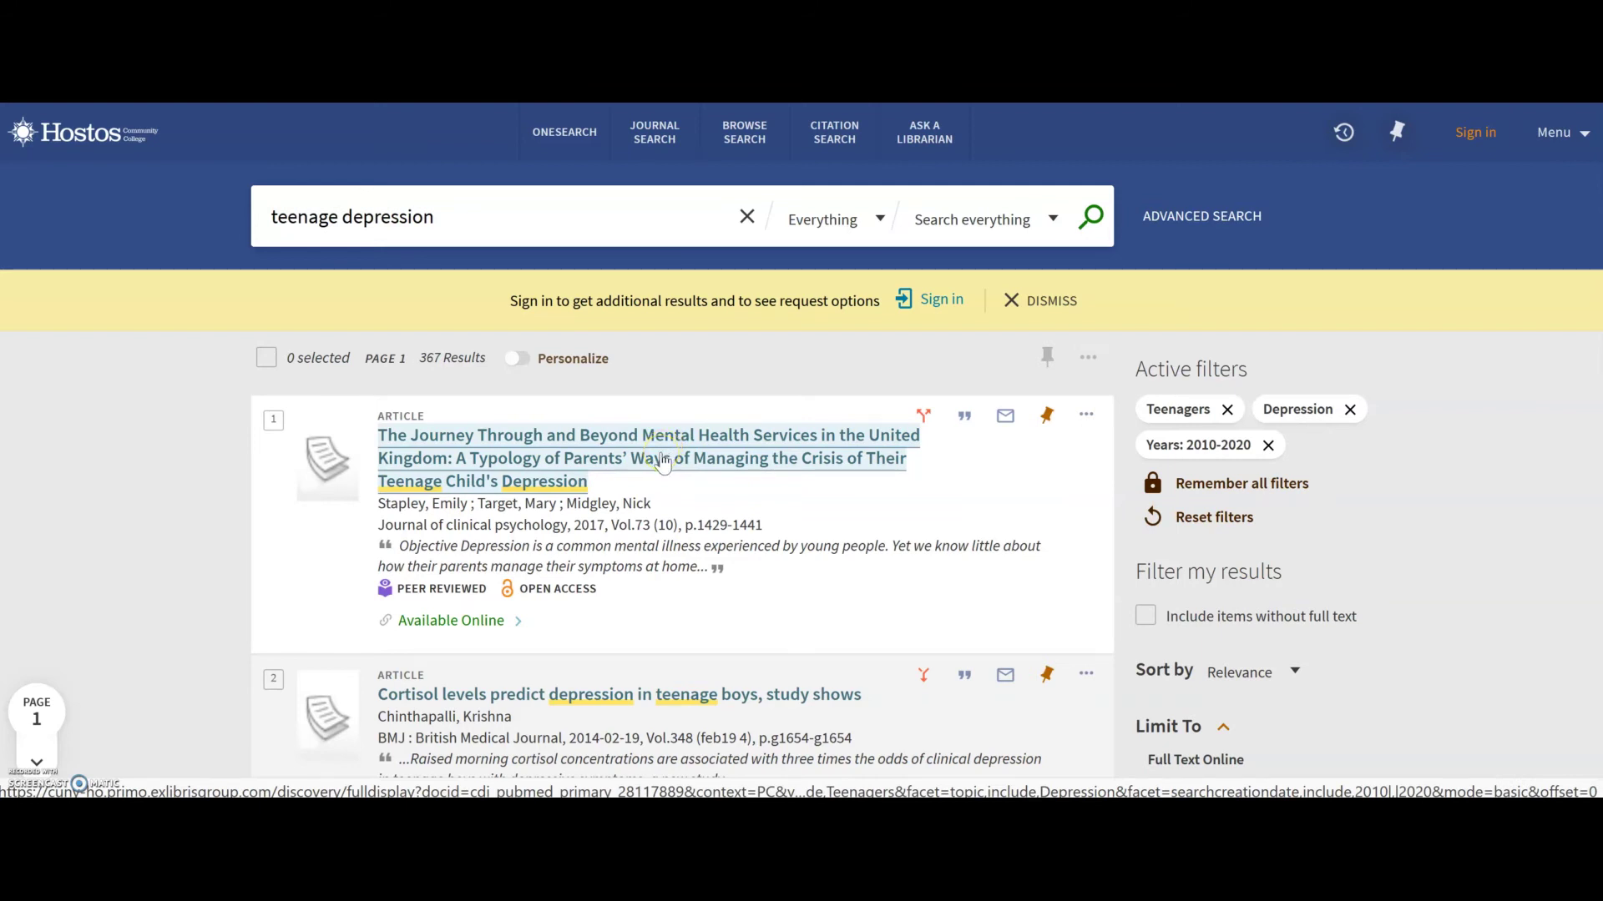
{"action": "left_click", "coordinate": [666, 440]}
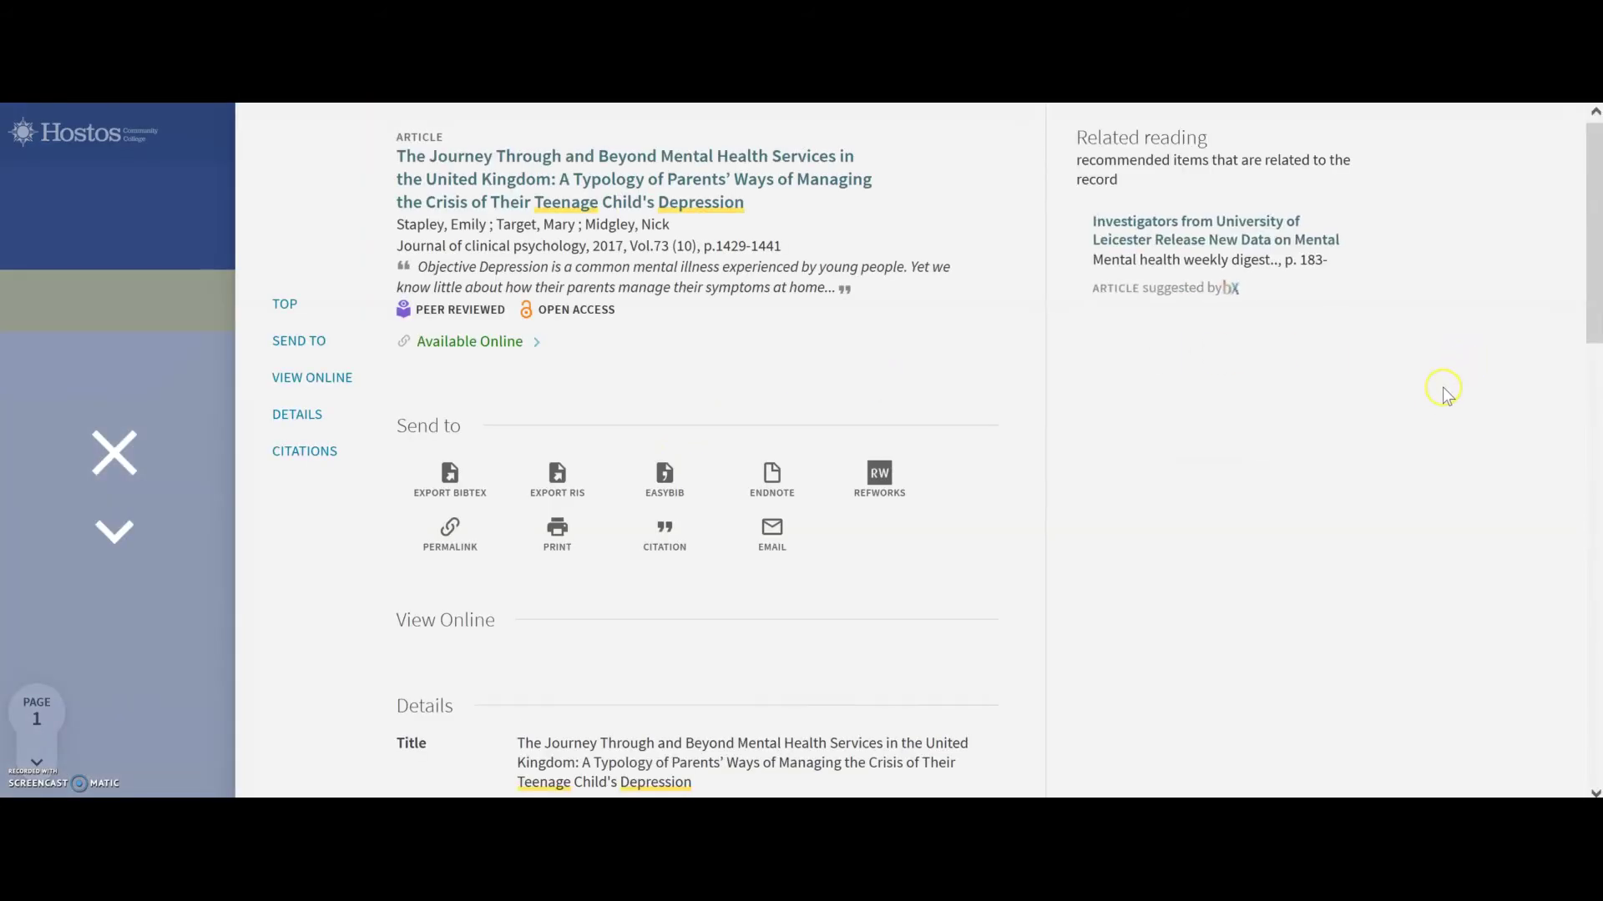
{"action": "scroll", "coordinate": [1410, 421], "scroll_direction": "down", "scroll_amount": 2}
{"action": "scroll", "coordinate": [1410, 421], "scroll_direction": "down", "scroll_amount": 4}
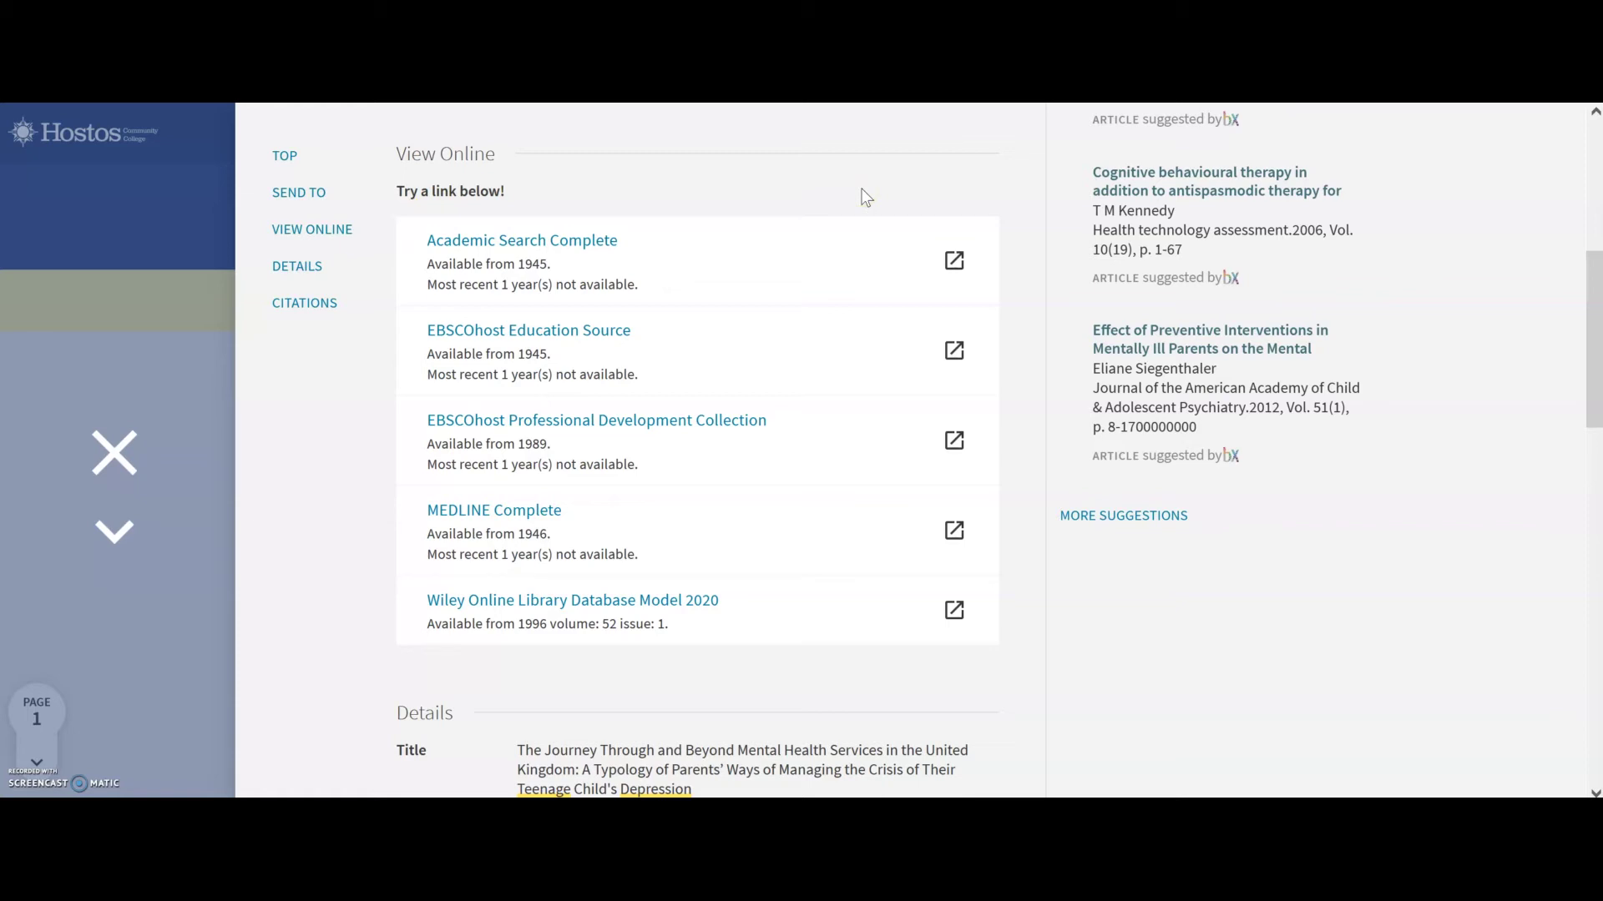
{"action": "left_click", "coordinate": [956, 265]}
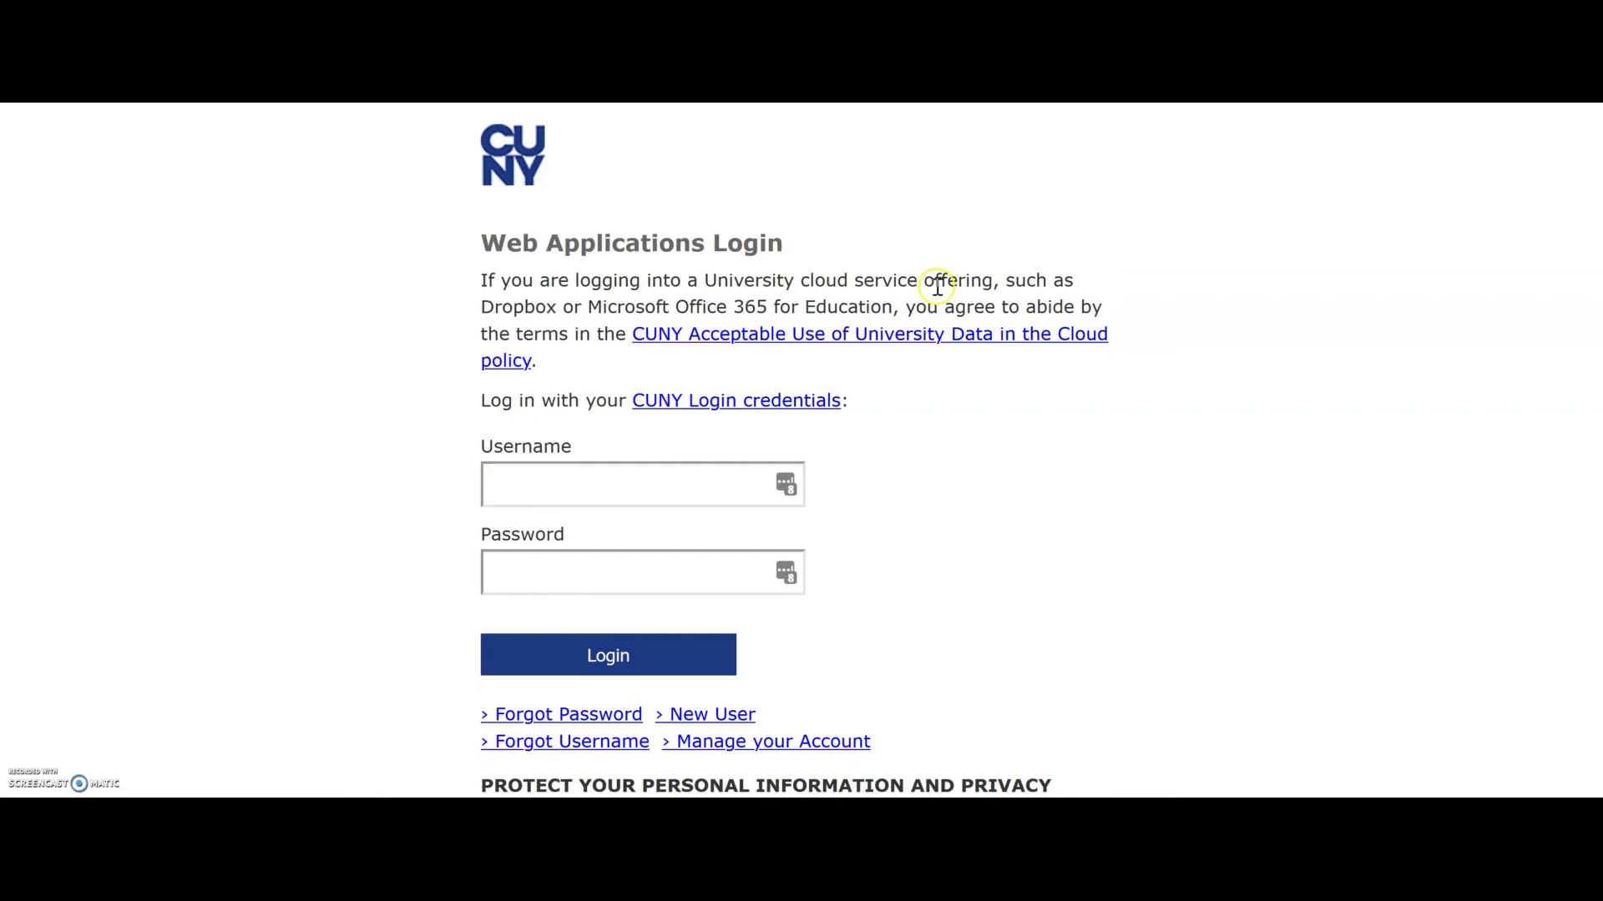
Log in on the CUNY login page with the student's username and password.
{"action": "left_click", "coordinate": [620, 490]}
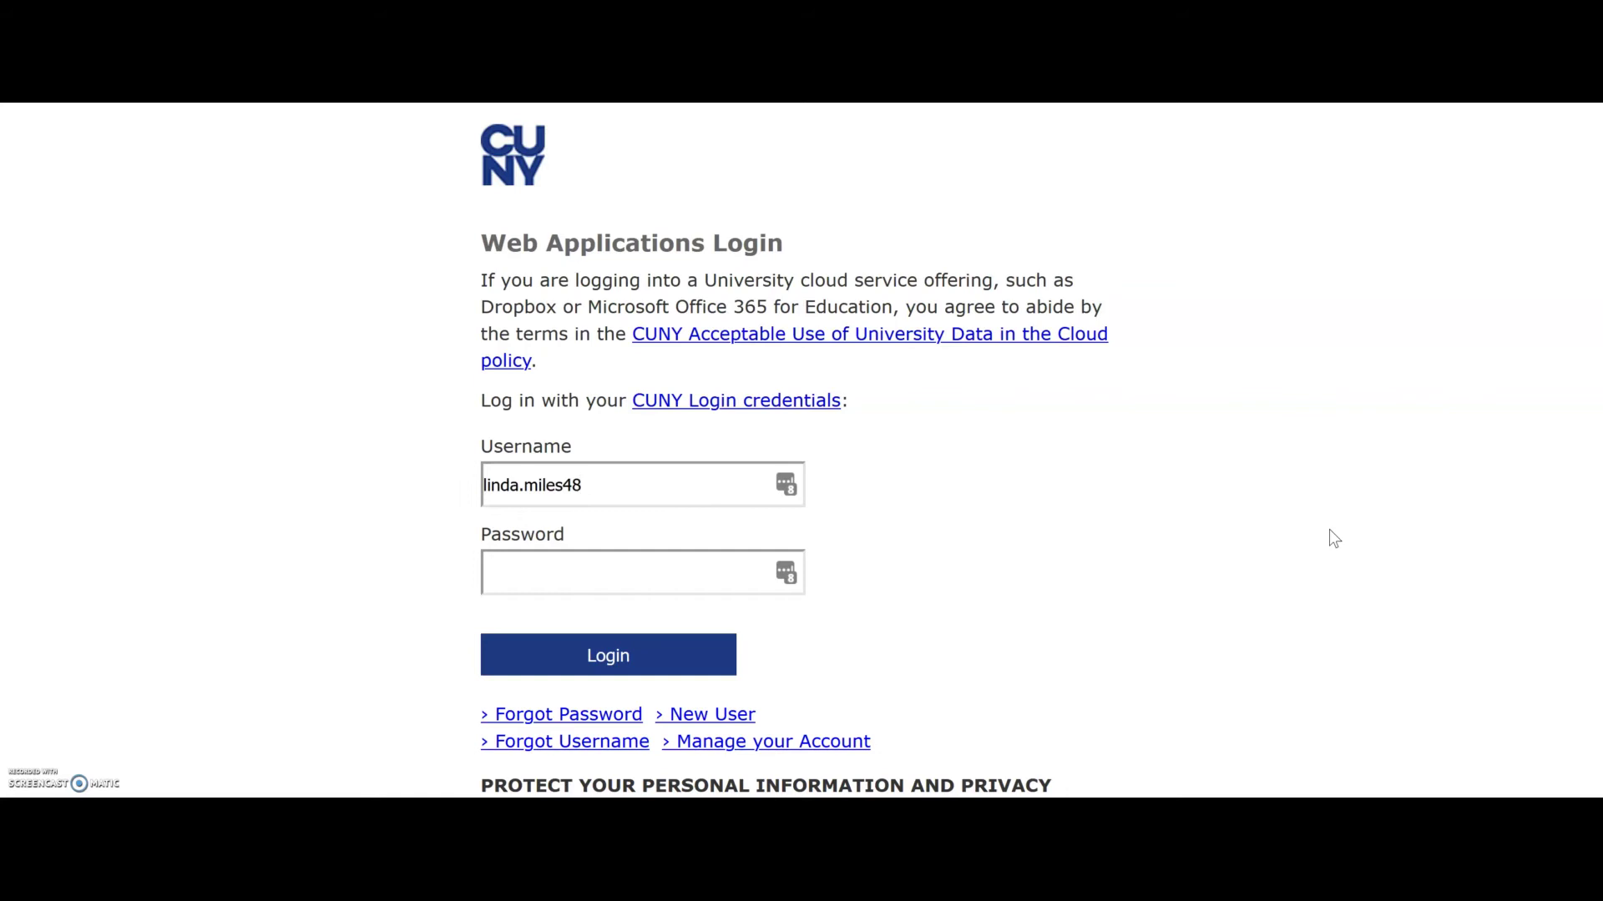
{"action": "left_click", "coordinate": [686, 578]}
{"action": "type", "text": "•••••••••••"}
{"action": "key", "text": "Return"}
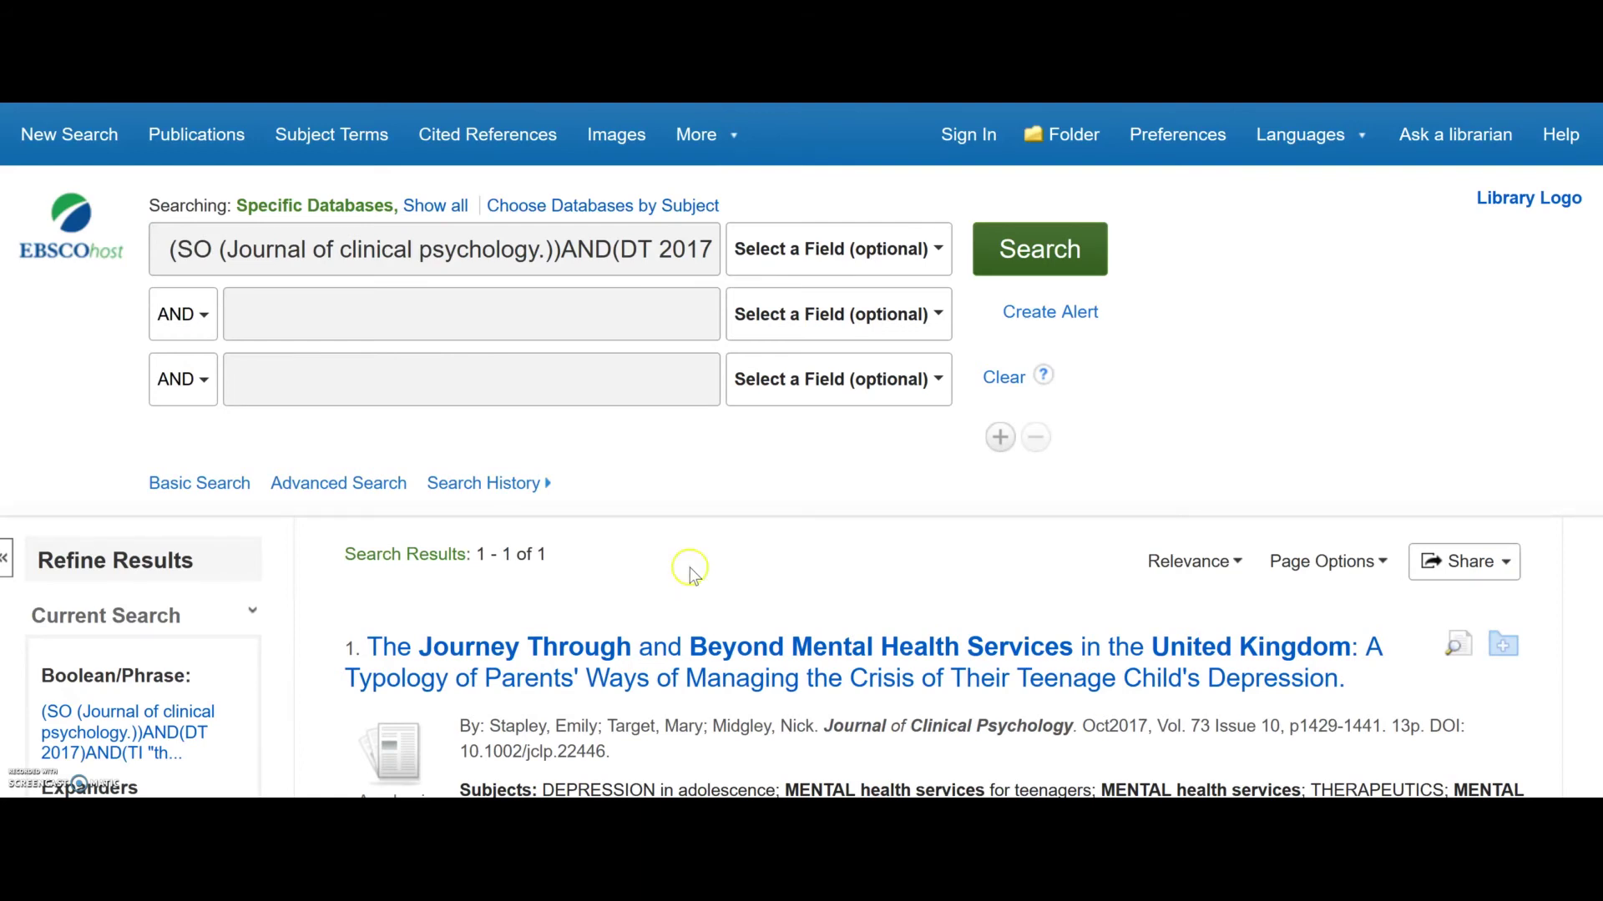
Open the PDF Full Text of 'The Journey Through and Beyond Mental Health Services' in EBSCOhost.
{"action": "scroll", "coordinate": [829, 474], "scroll_direction": "down", "scroll_amount": 3}
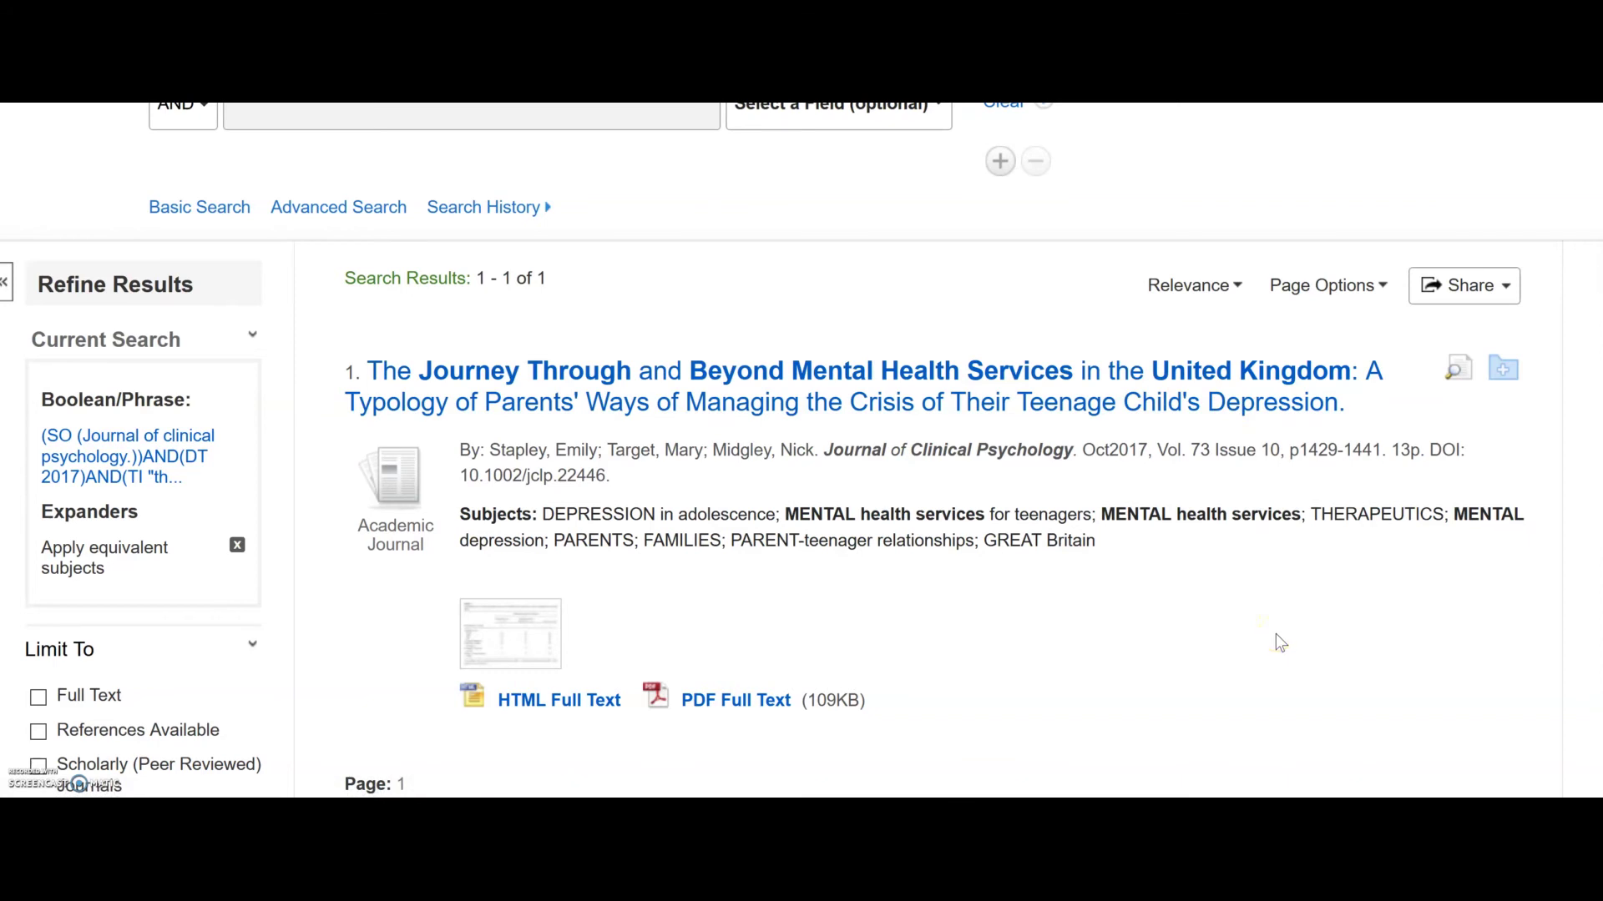
{"action": "scroll", "coordinate": [1280, 641], "scroll_direction": "down", "scroll_amount": 2}
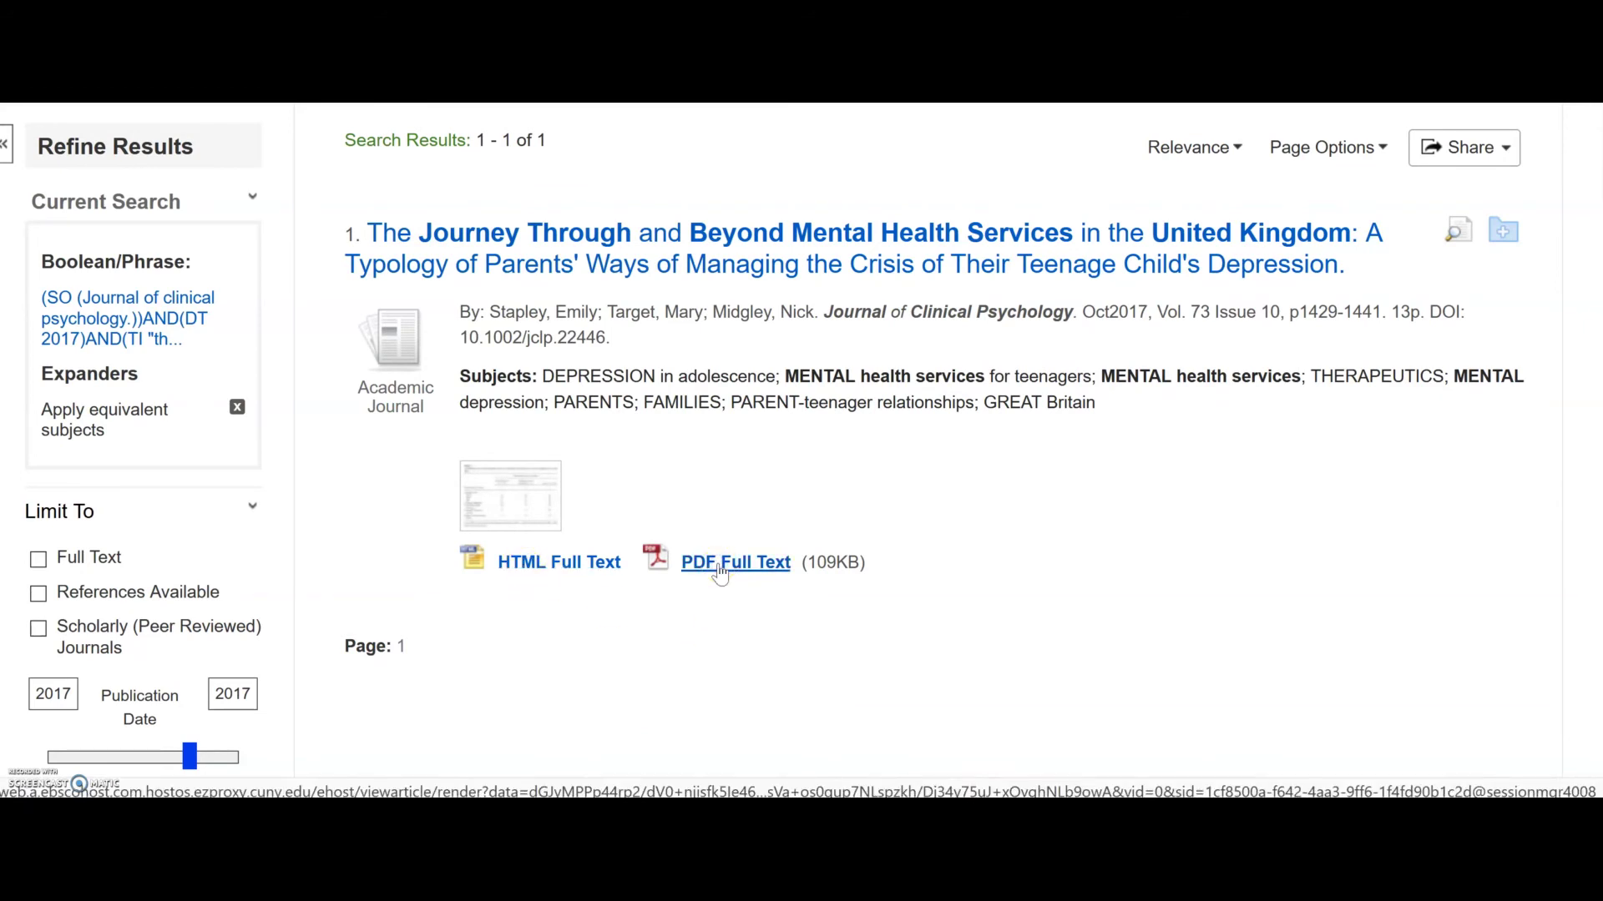
{"action": "left_click", "coordinate": [719, 574]}
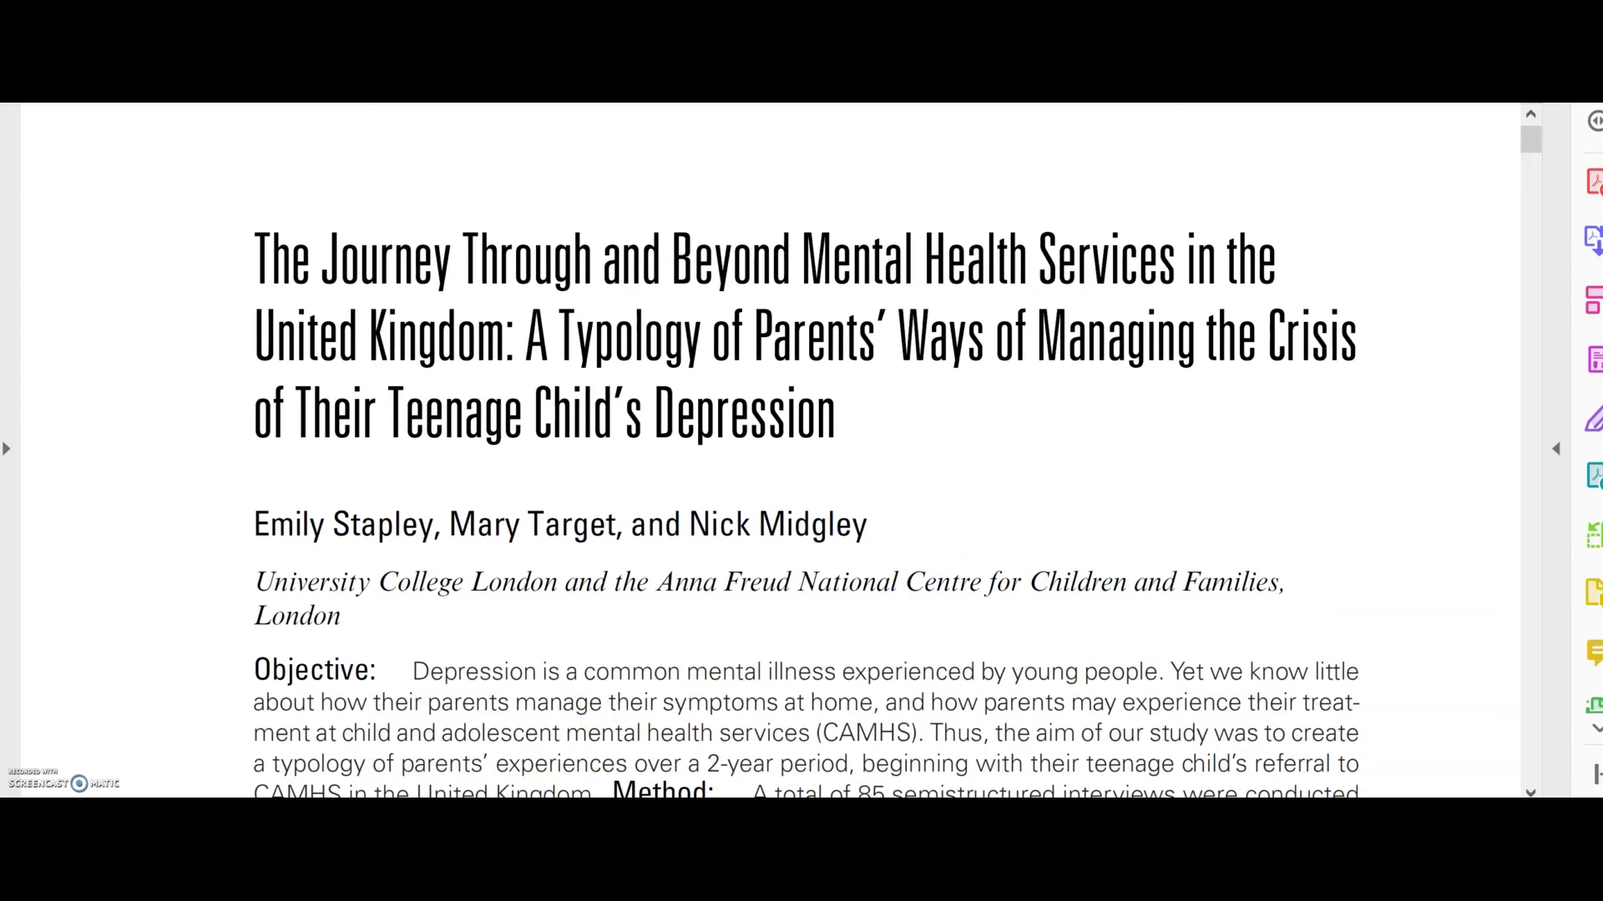
Close the PDF tab and the full record to get back to the 367 filtered results.
{"action": "left_click", "coordinate": [355, 749]}
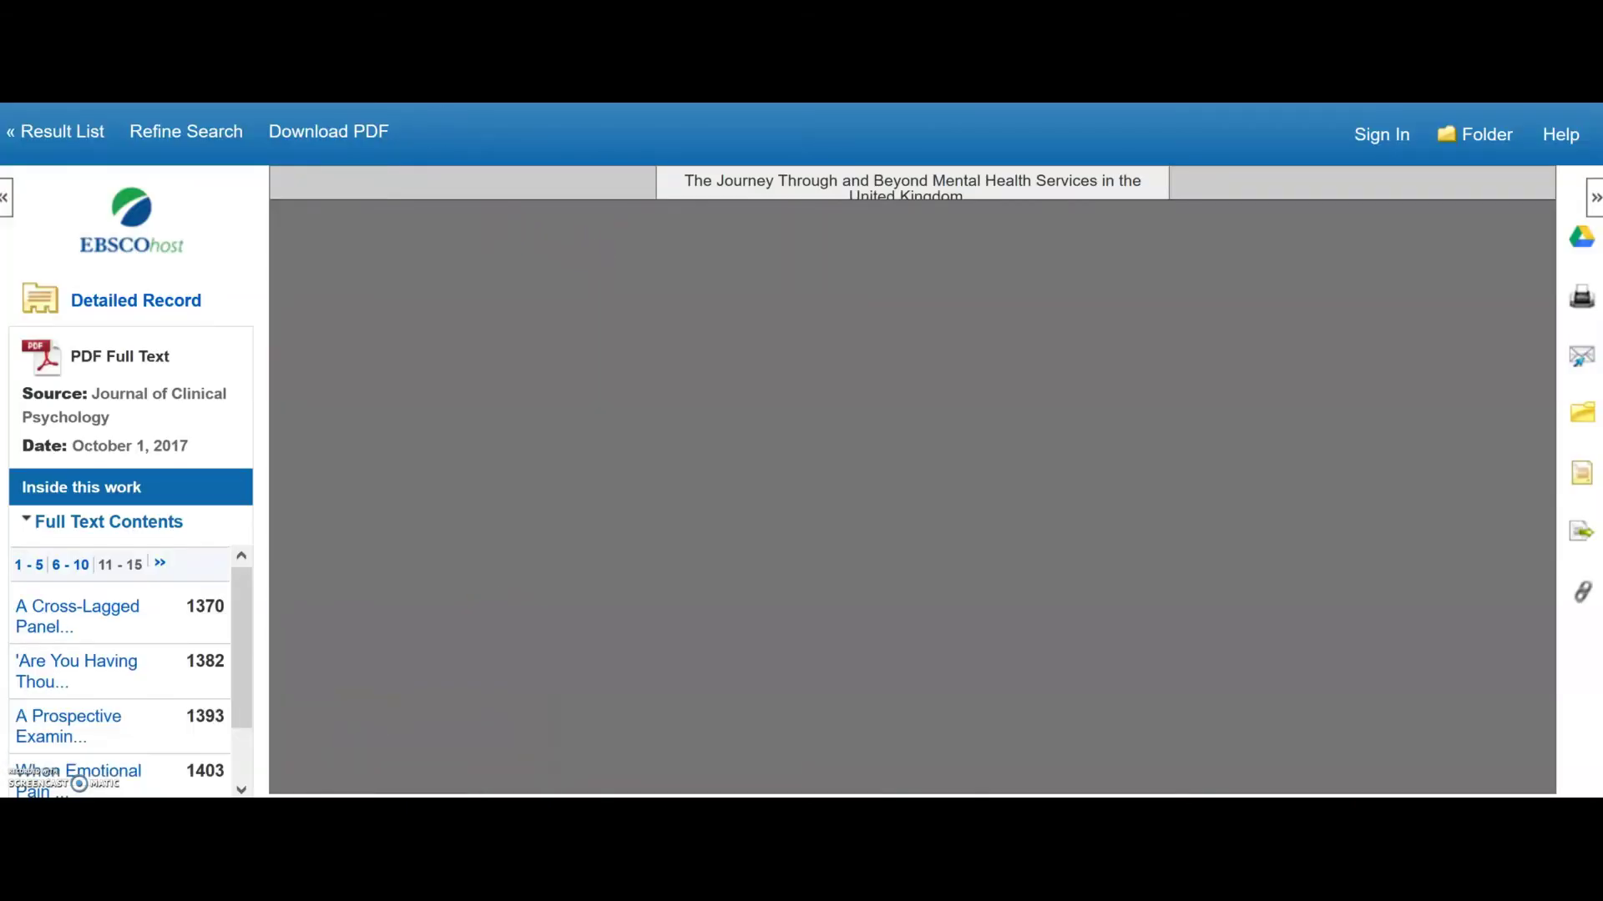
{"action": "key", "text": "ctrl+w"}
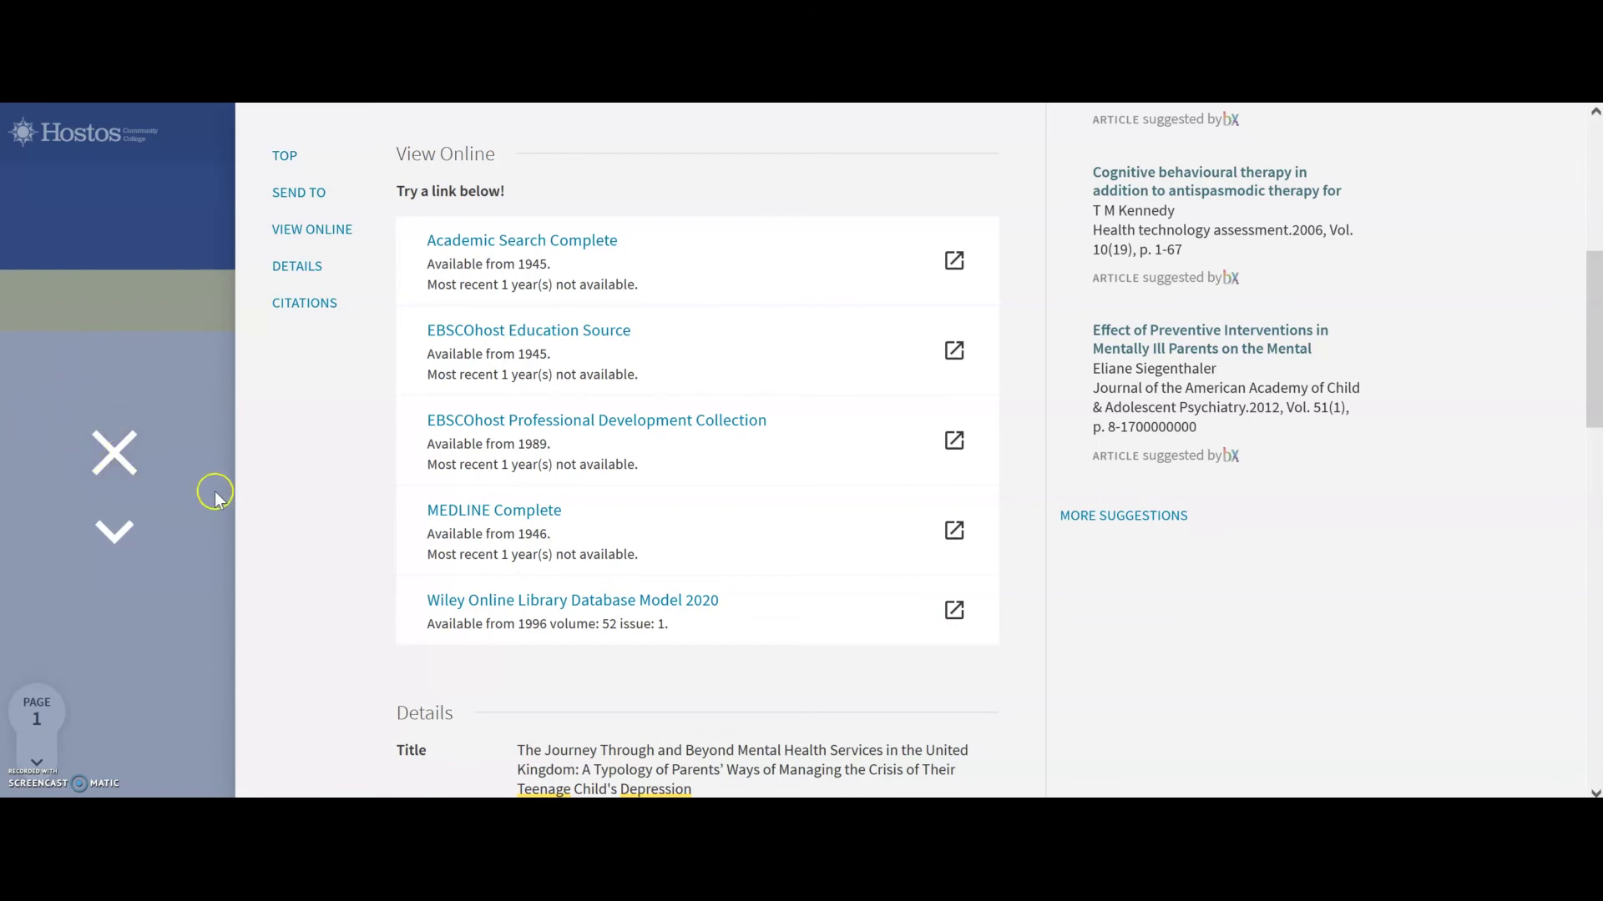
{"action": "scroll", "coordinate": [371, 497], "scroll_direction": "up", "scroll_amount": 2}
{"action": "scroll", "coordinate": [370, 496], "scroll_direction": "up", "scroll_amount": 4}
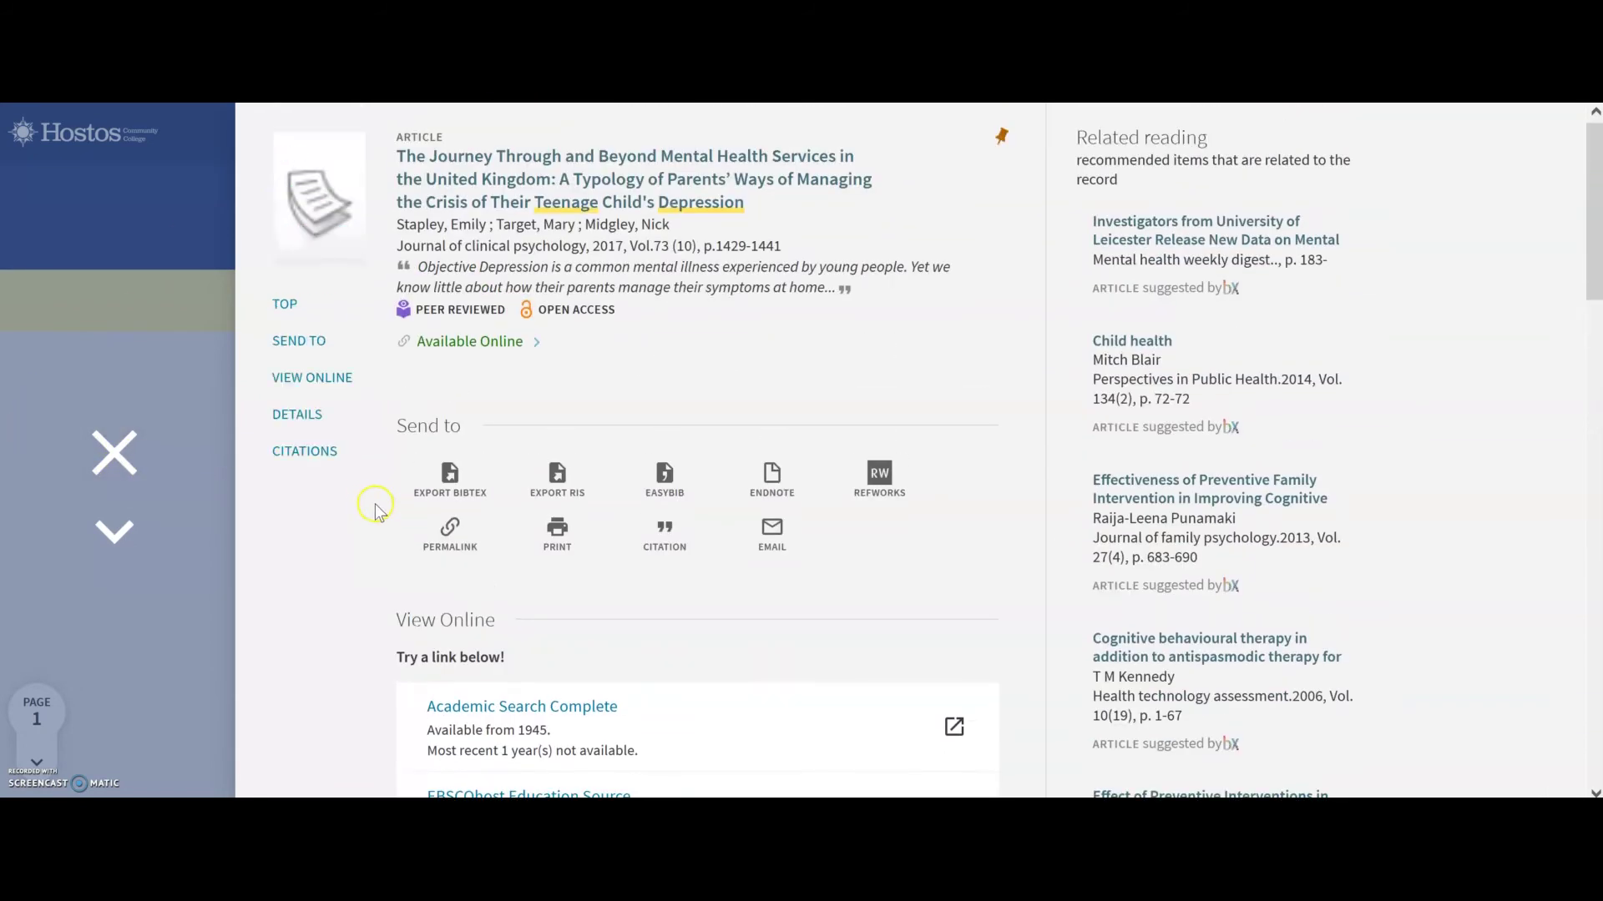
{"action": "left_click", "coordinate": [115, 455]}
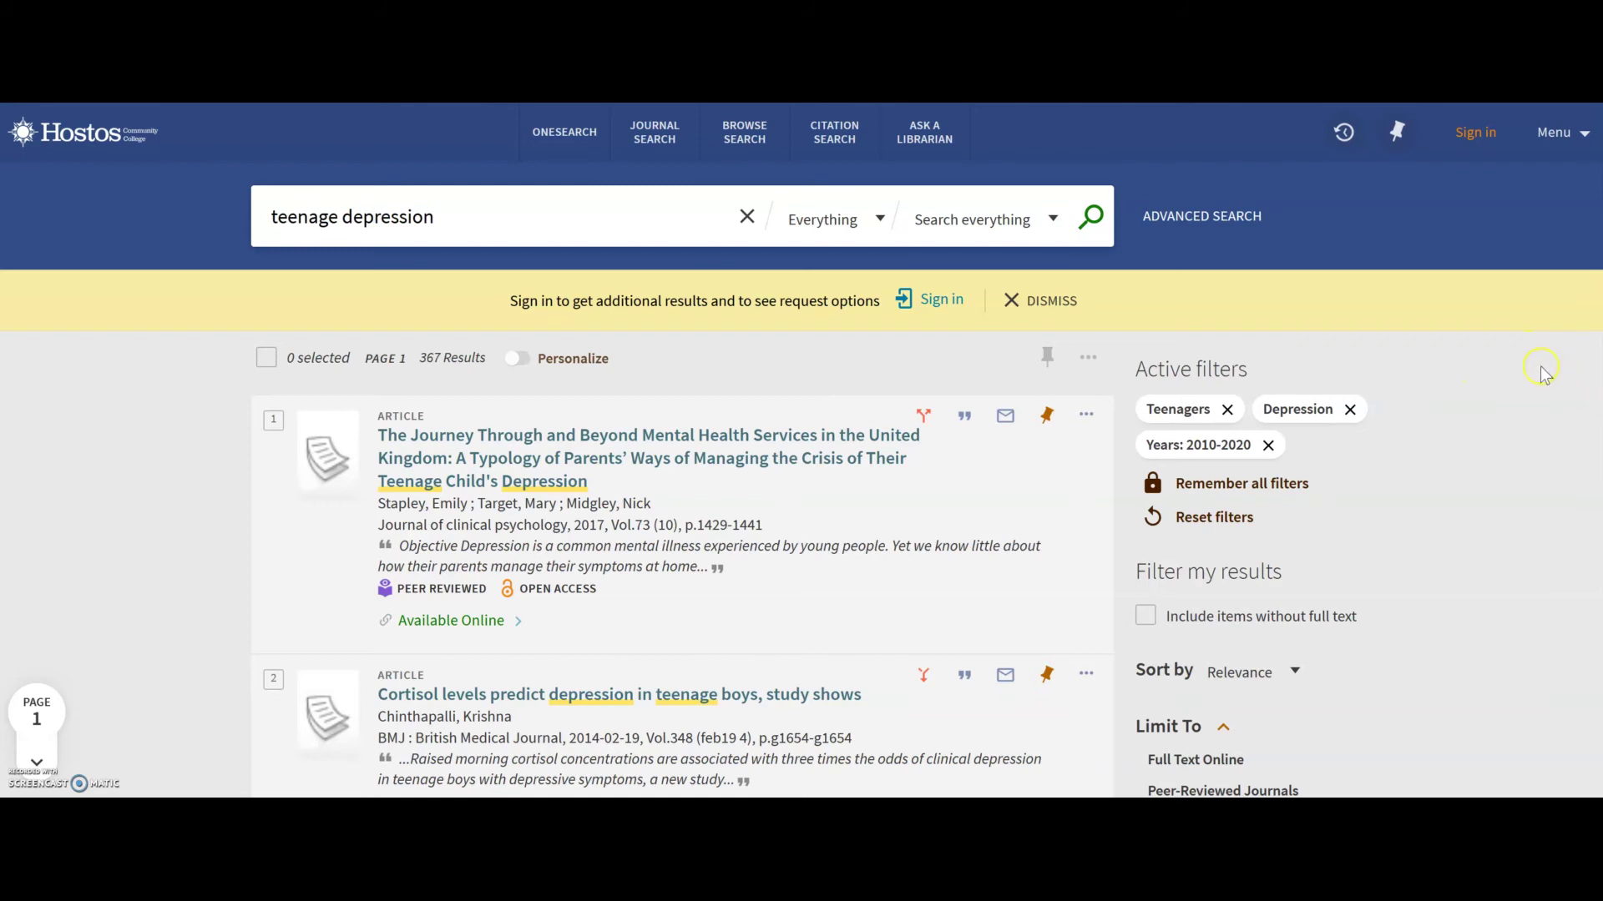
{"action": "scroll", "coordinate": [1481, 421], "scroll_direction": "down", "scroll_amount": 2}
{"action": "scroll", "coordinate": [1482, 421], "scroll_direction": "down", "scroll_amount": 2}
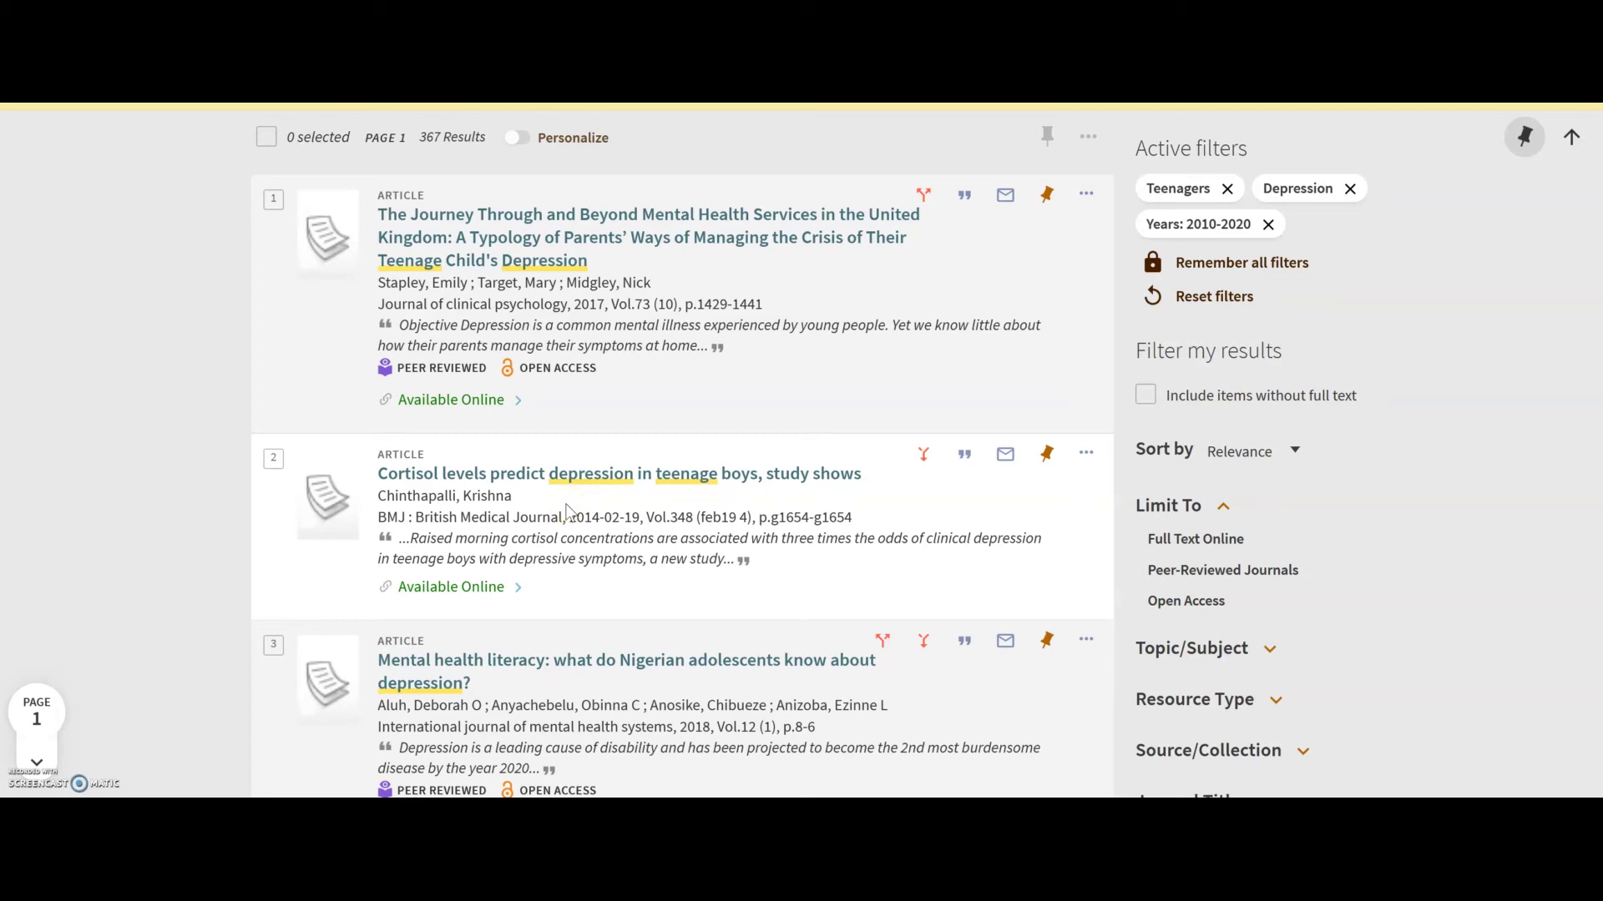
Open the second result, 'Cortisol levels predict depression in teenage boys', and view its full text in JSTOR.
{"action": "left_click", "coordinate": [575, 484]}
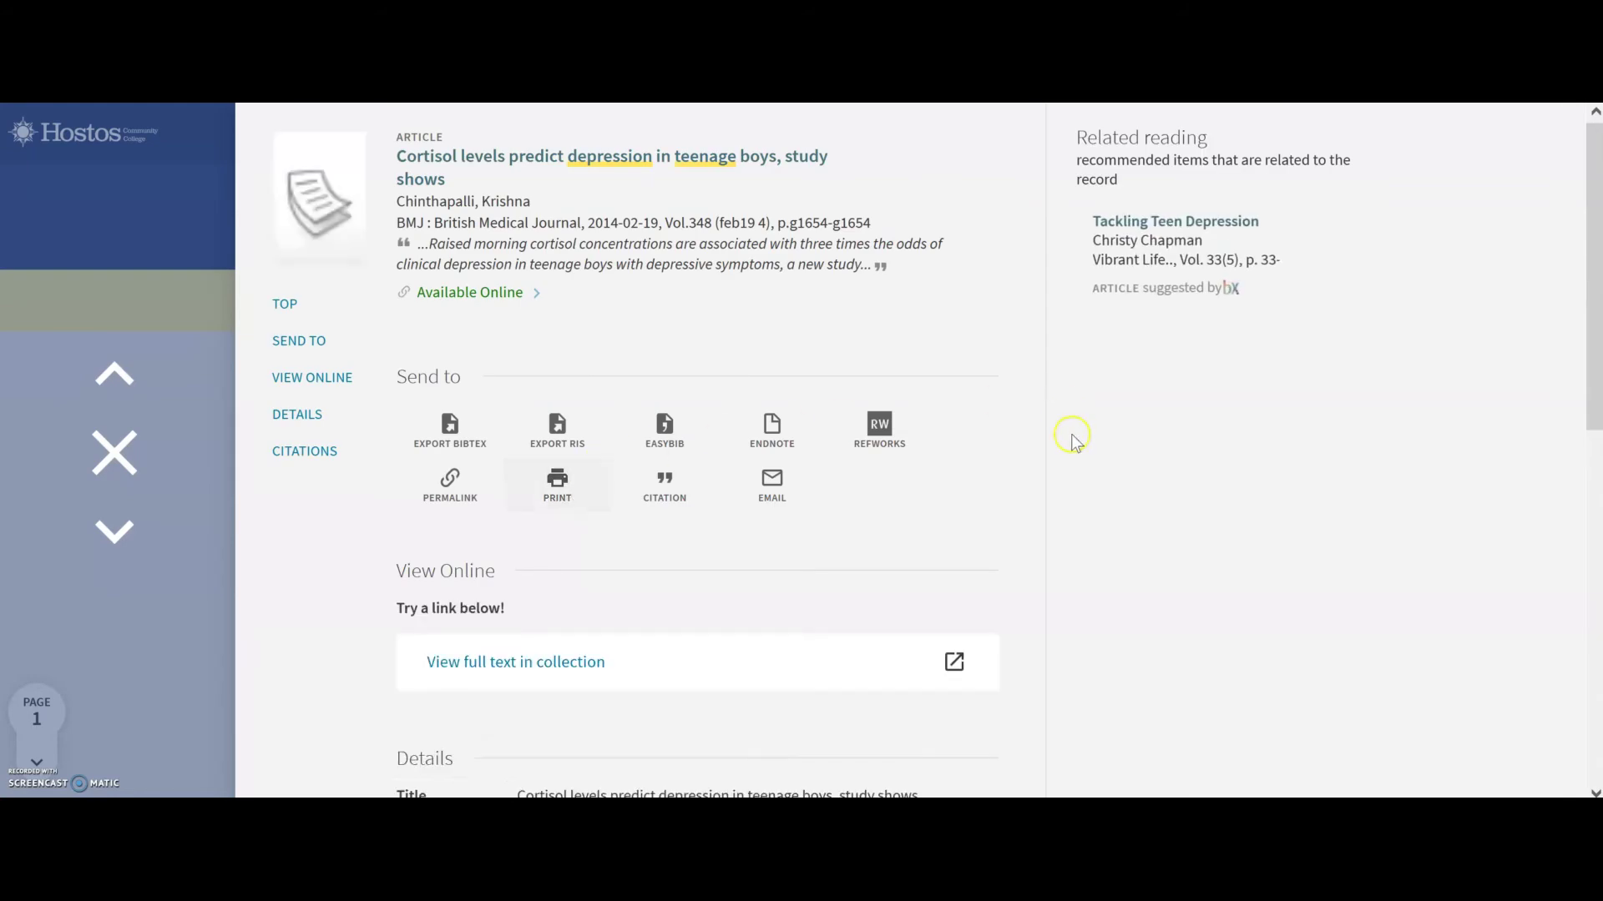
{"action": "scroll", "coordinate": [973, 601], "scroll_direction": "down", "scroll_amount": 2}
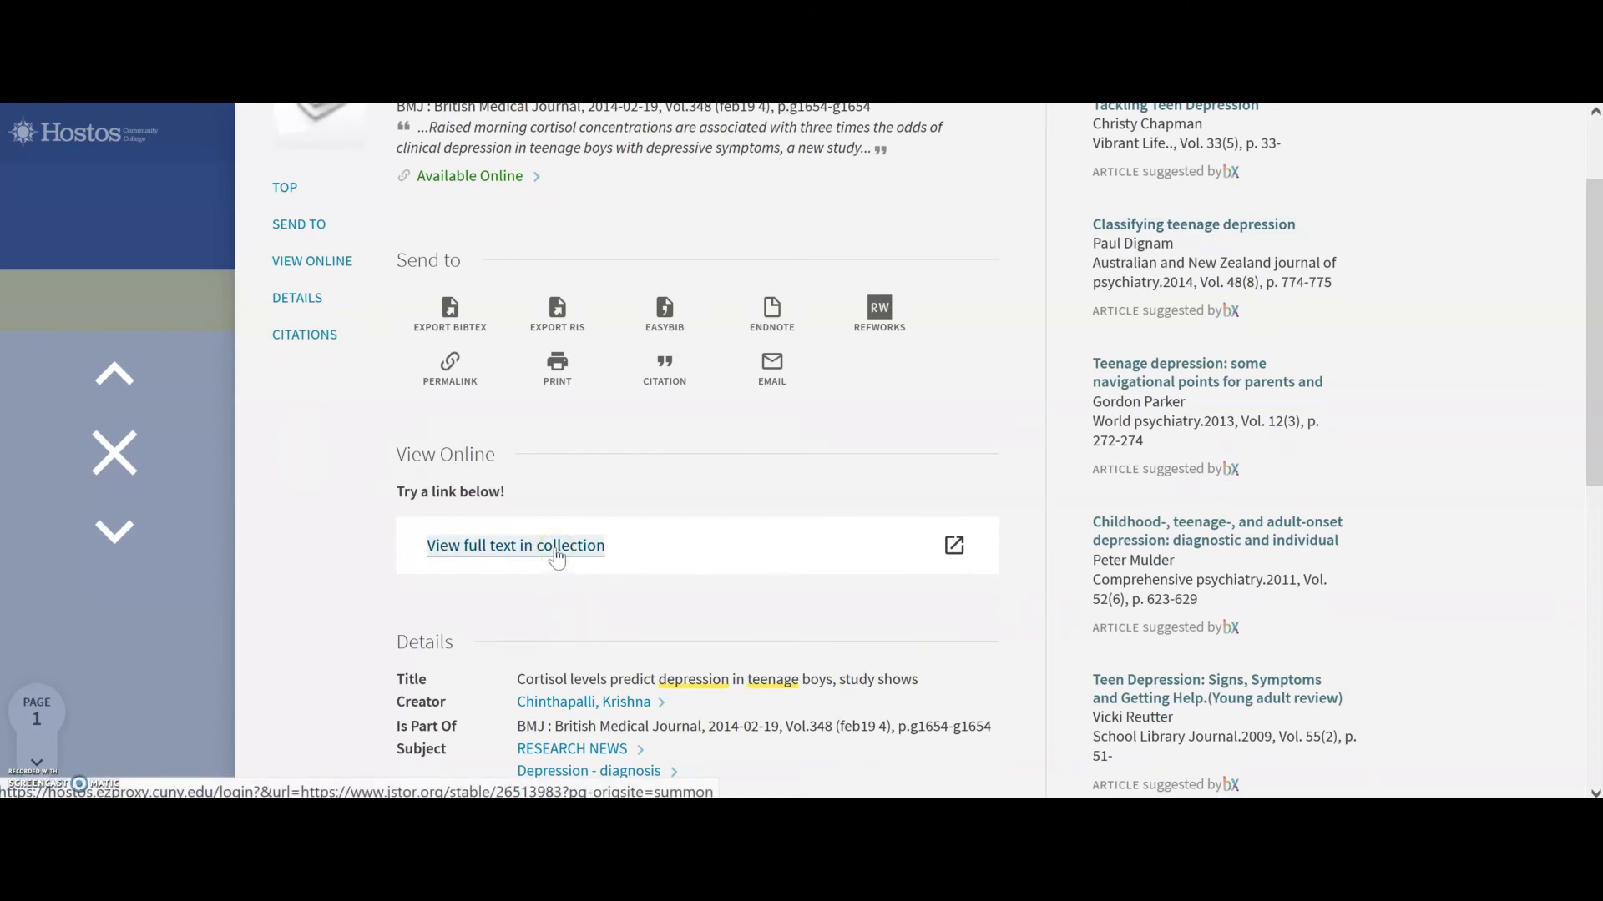
{"action": "left_click", "coordinate": [557, 557]}
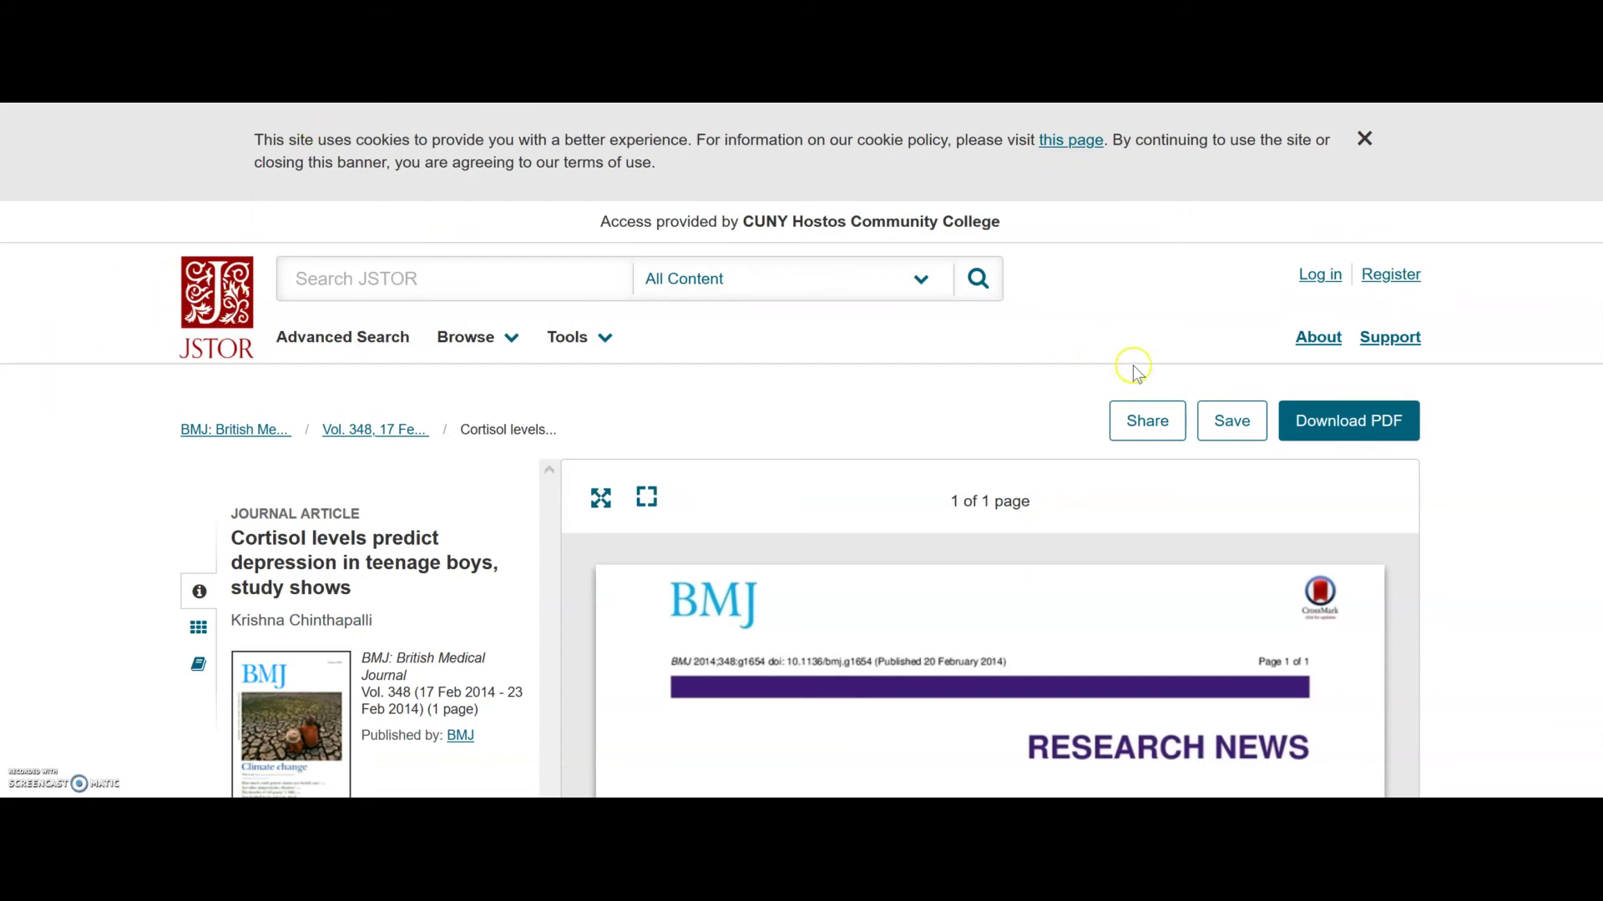
Download the one-page BMJ cortisol article from JSTOR as a PDF.
{"action": "scroll", "coordinate": [1095, 372], "scroll_direction": "down", "scroll_amount": 2}
{"action": "scroll", "coordinate": [1099, 376], "scroll_direction": "down", "scroll_amount": 2}
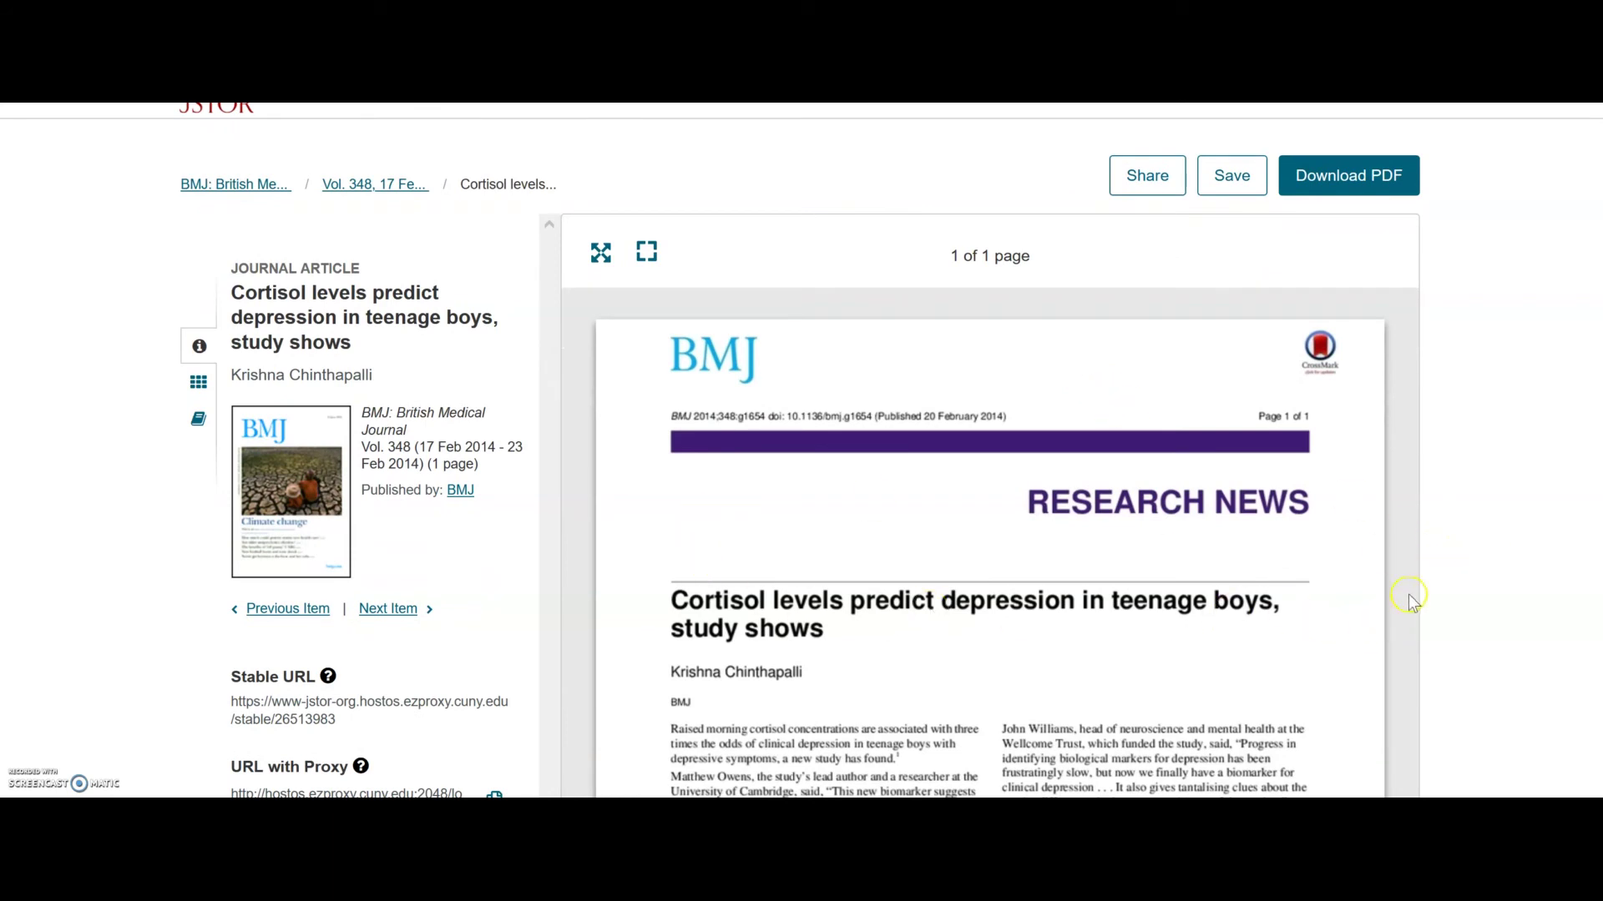
{"action": "scroll", "coordinate": [1473, 527], "scroll_direction": "up", "scroll_amount": 4}
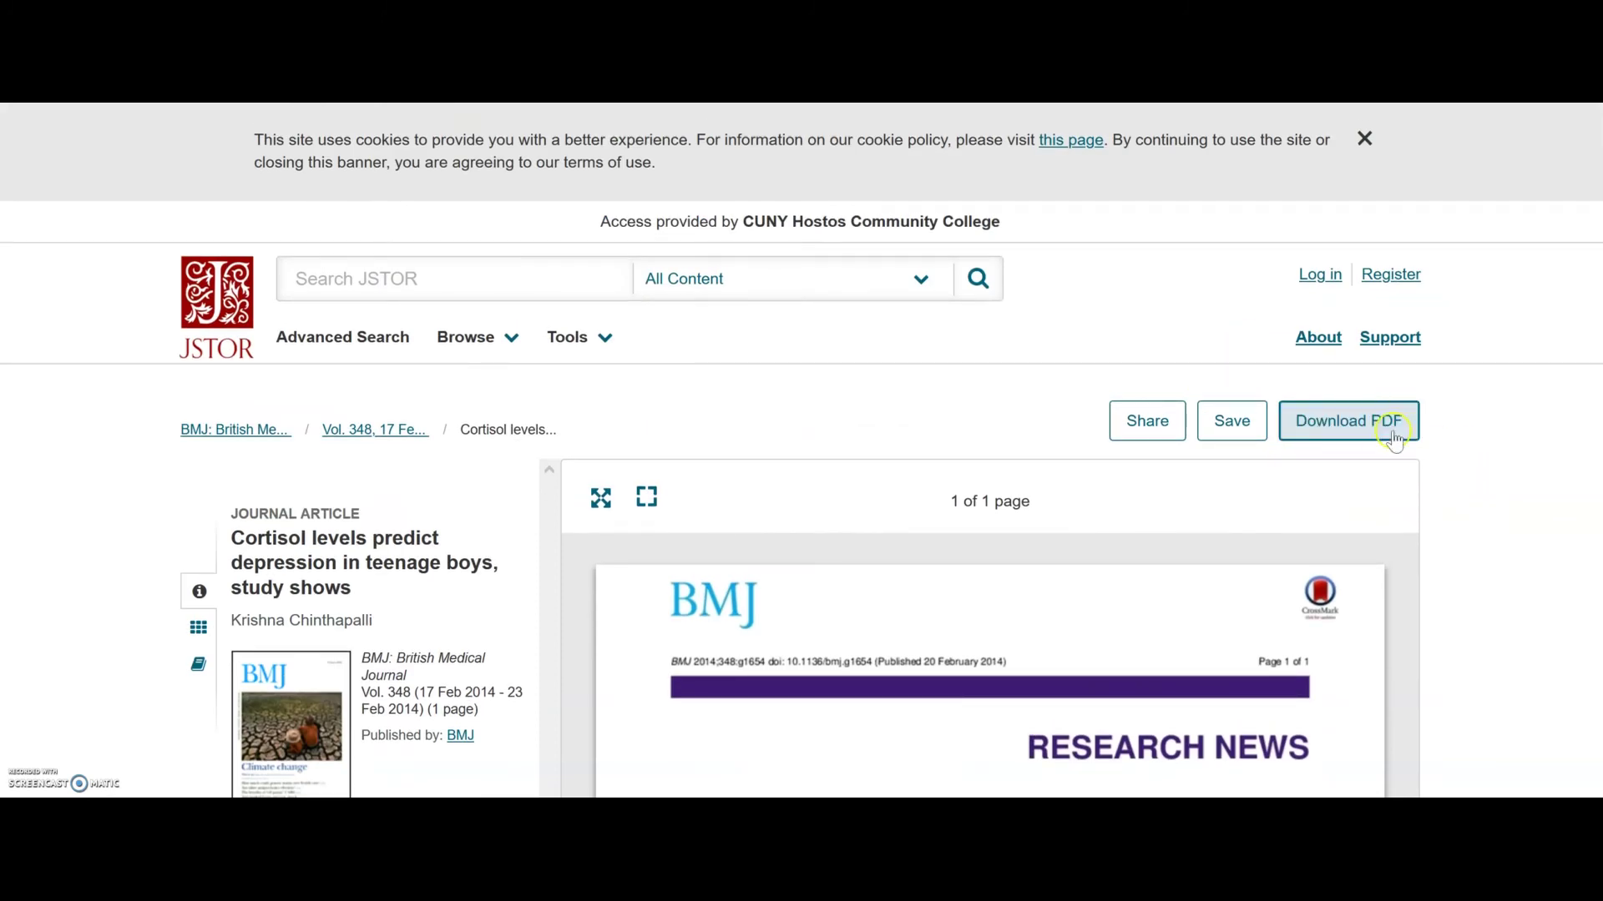
{"action": "left_click", "coordinate": [1338, 429]}
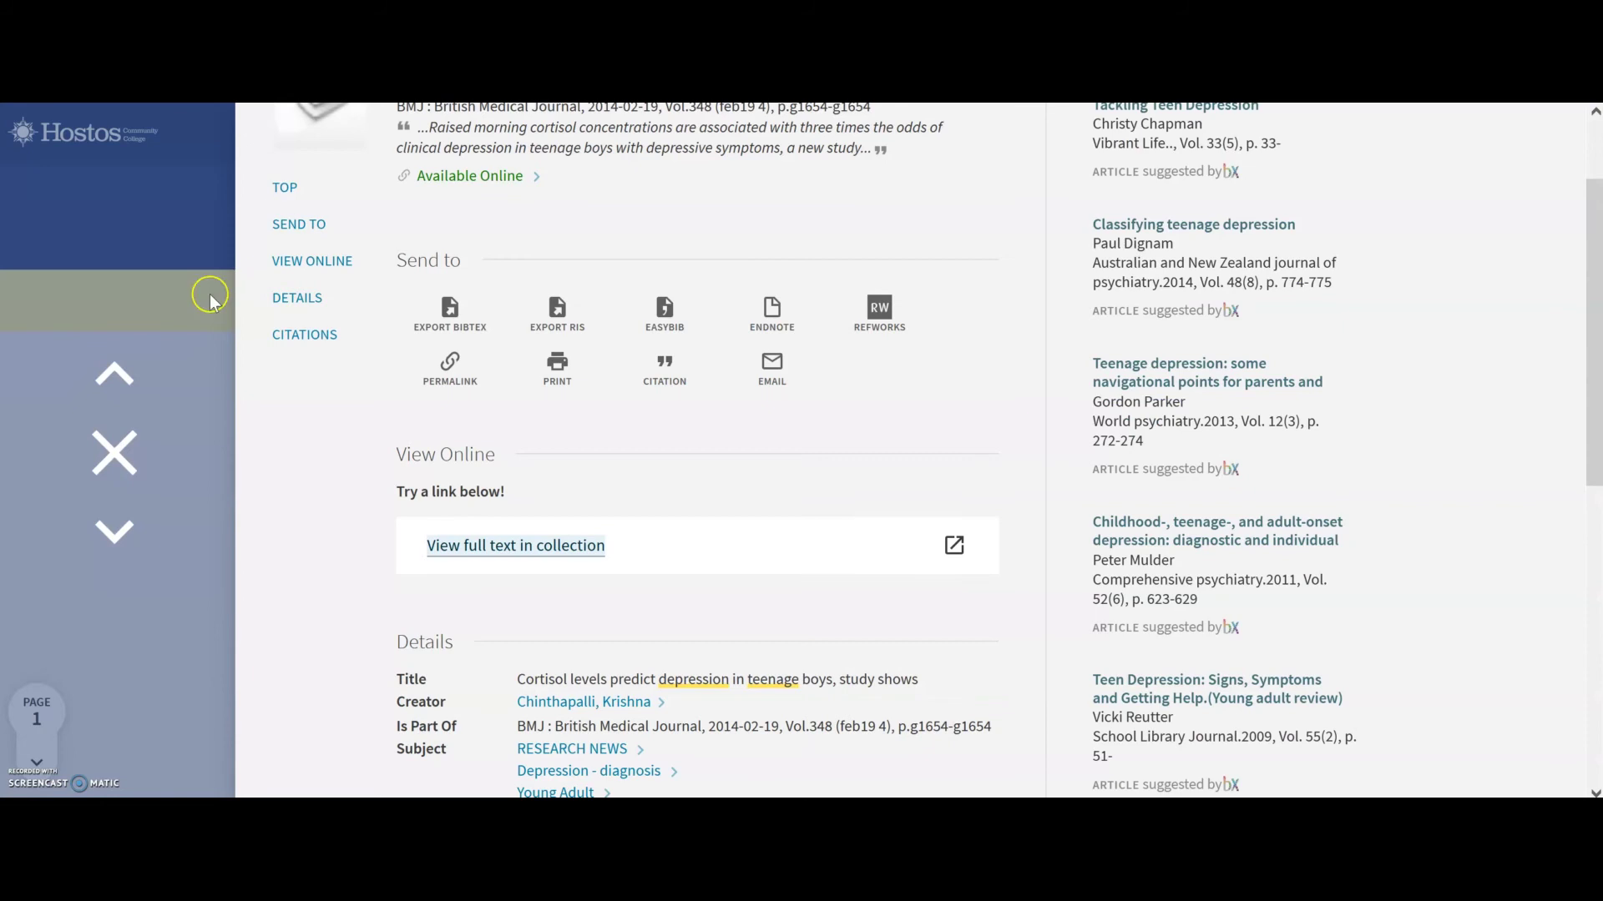
Return to the results list and show citations for 'The Journey Through and Beyond Mental Health Services'.
{"action": "left_click", "coordinate": [102, 457]}
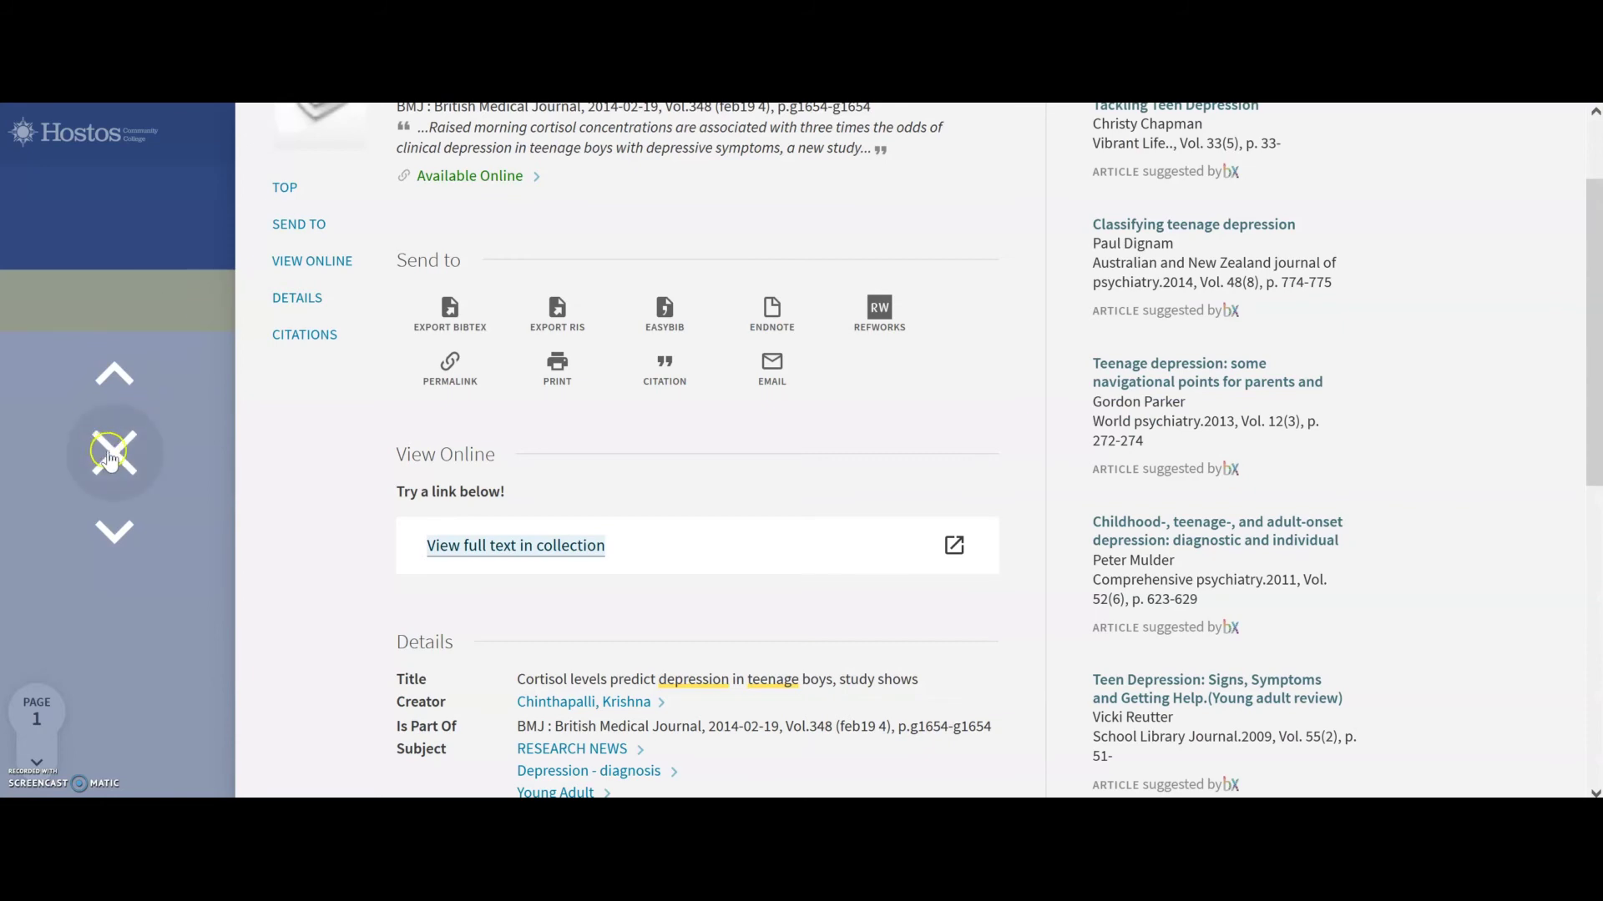
{"action": "left_click", "coordinate": [111, 455]}
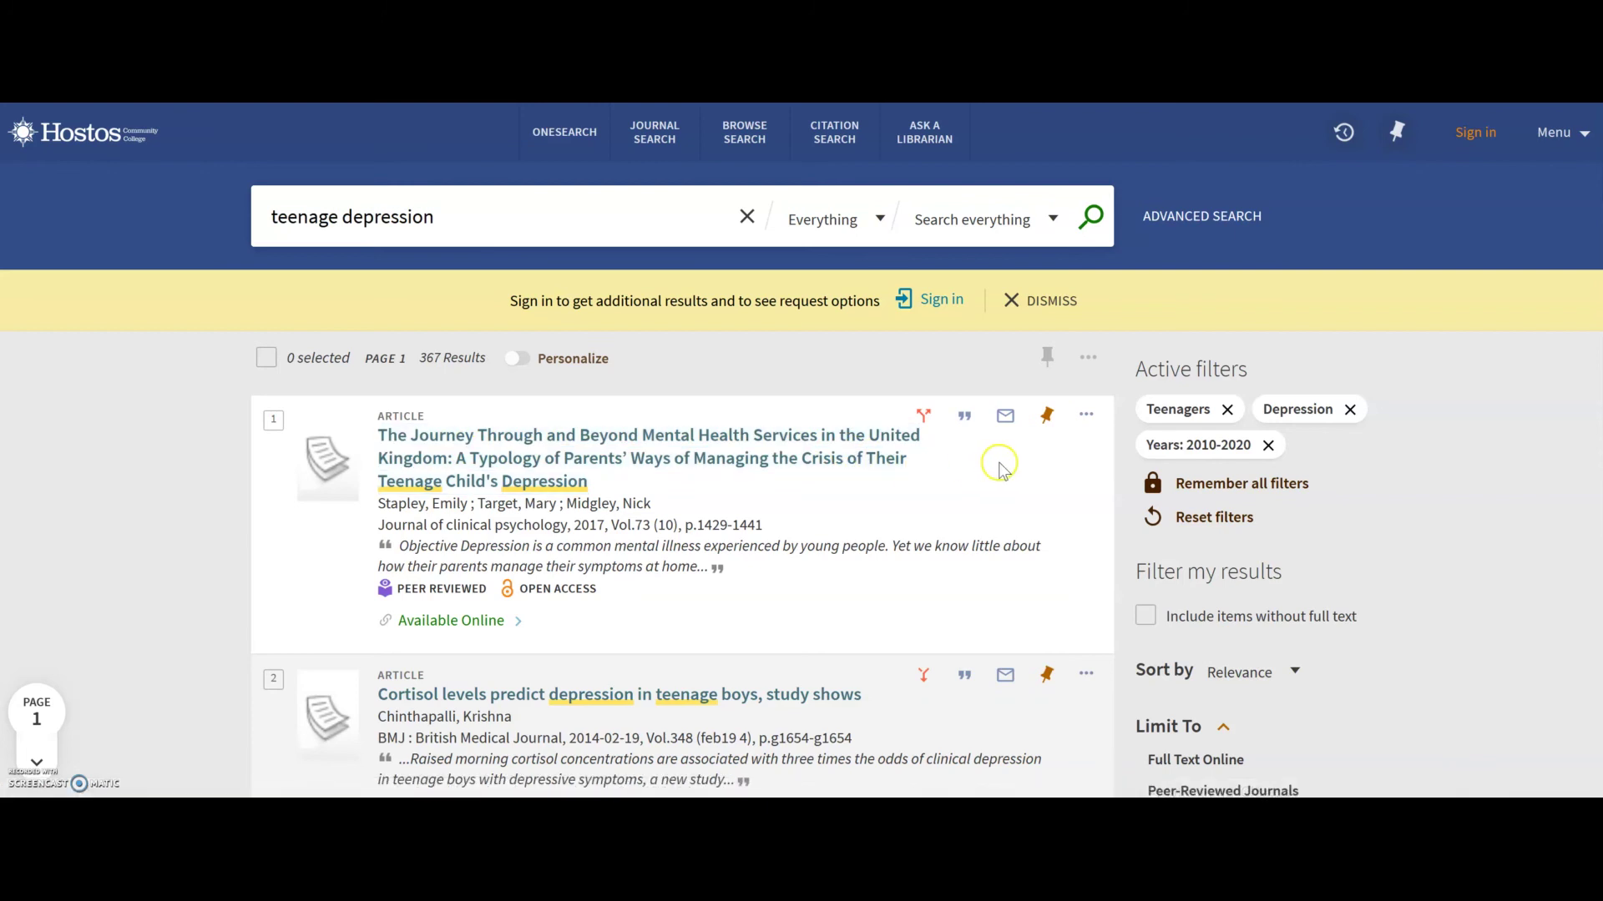
{"action": "left_click", "coordinate": [965, 417]}
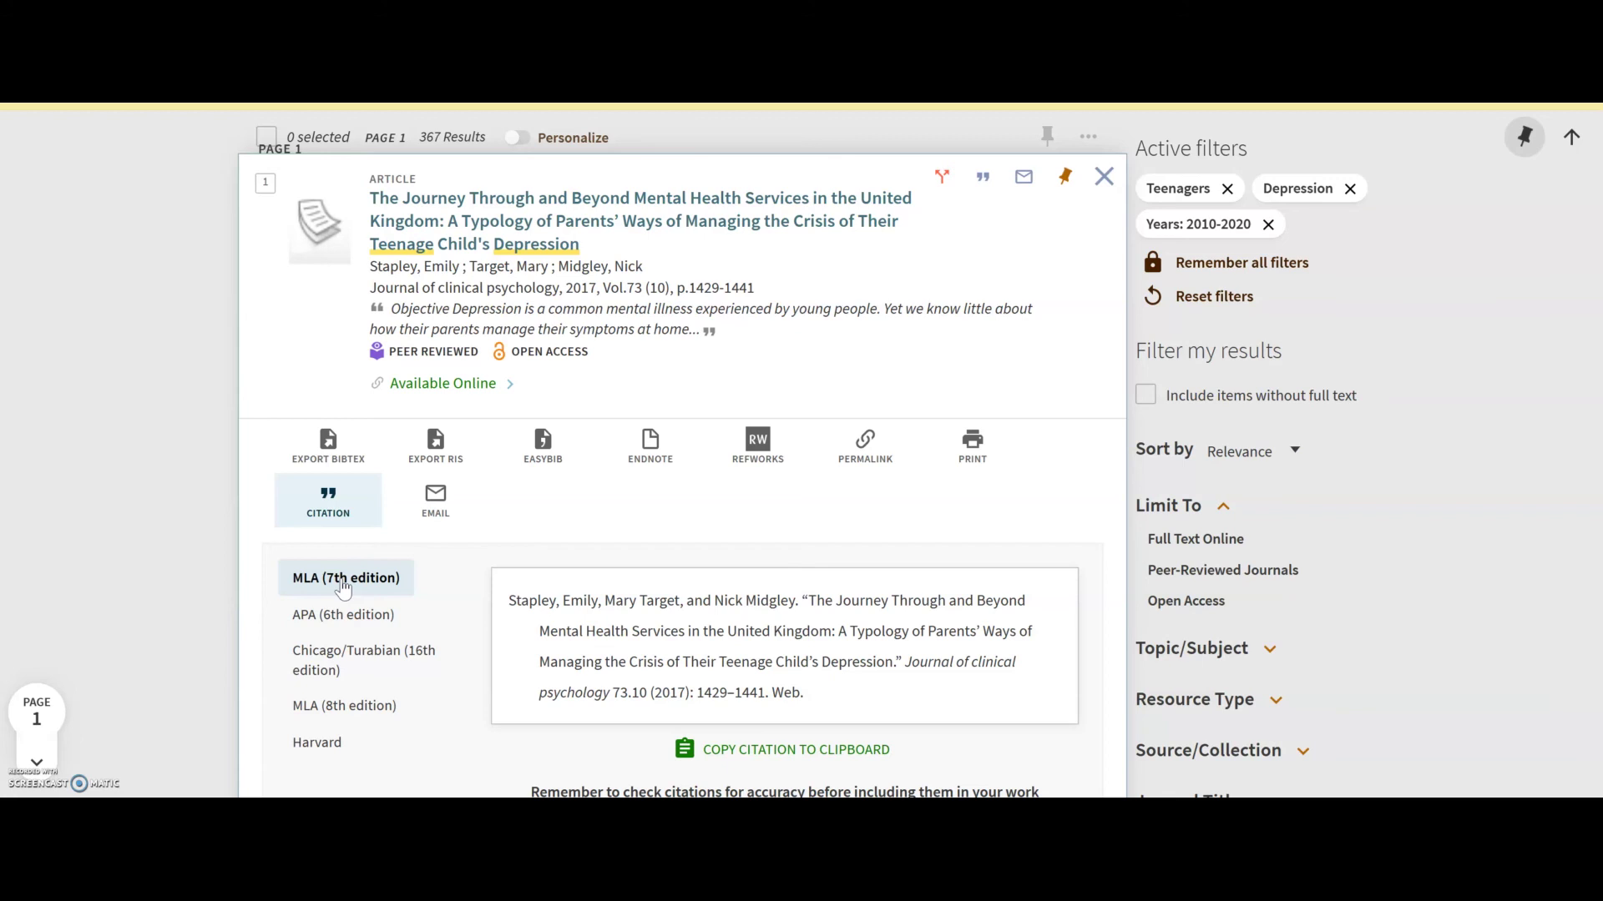
Copy the article's APA (6th edition) citation to the clipboard, then close the citation panel.
{"action": "left_click", "coordinate": [331, 617]}
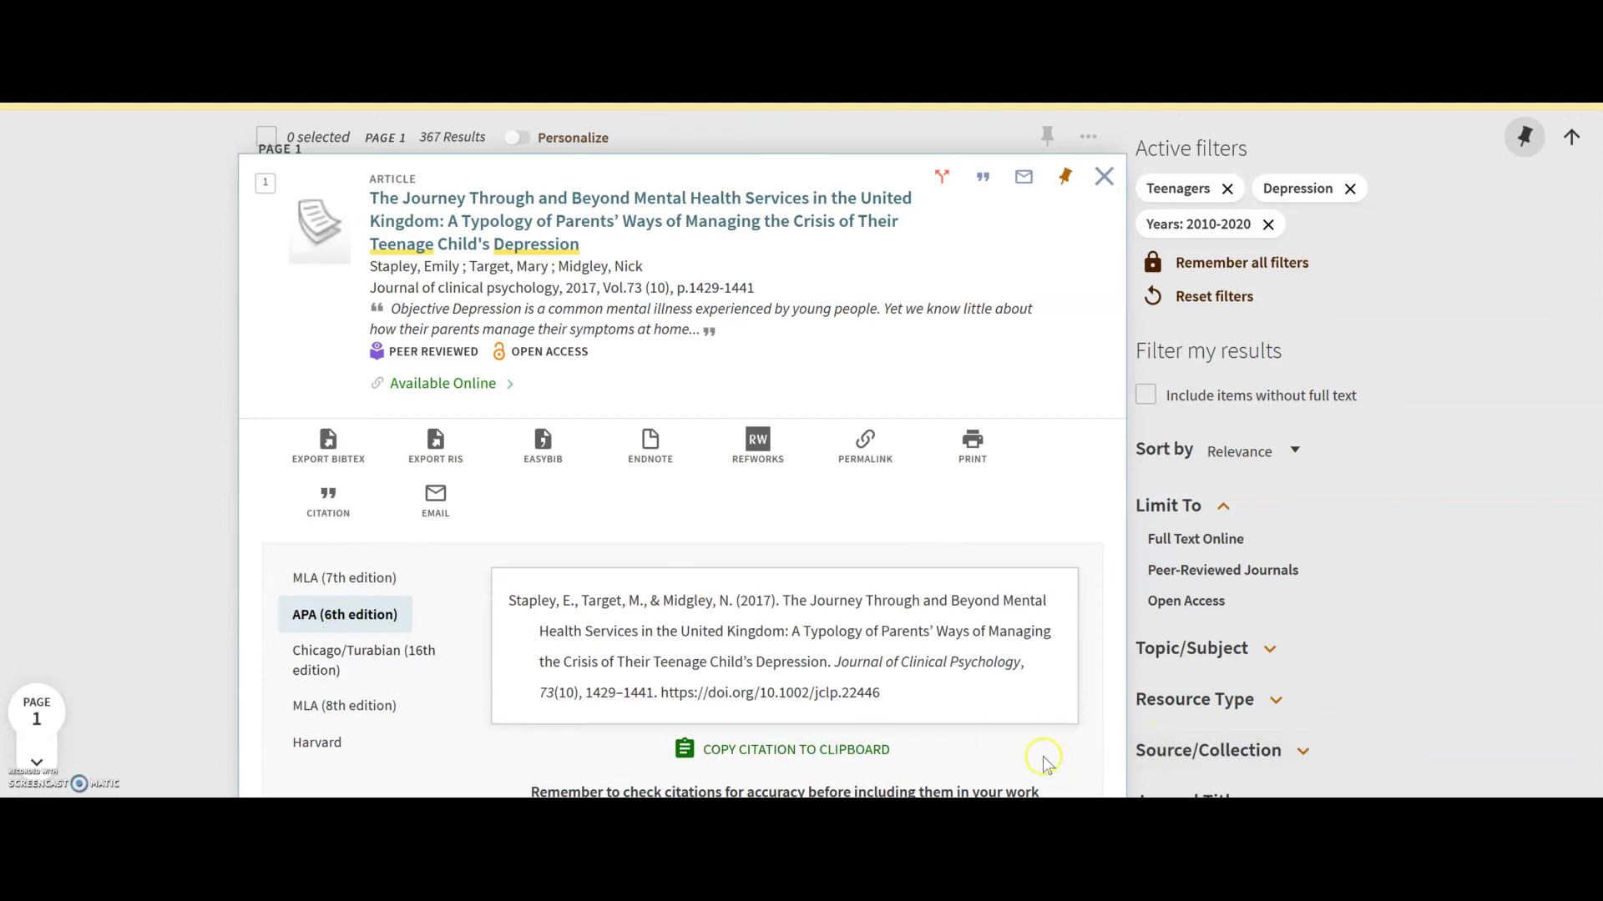
{"action": "left_click", "coordinate": [755, 757]}
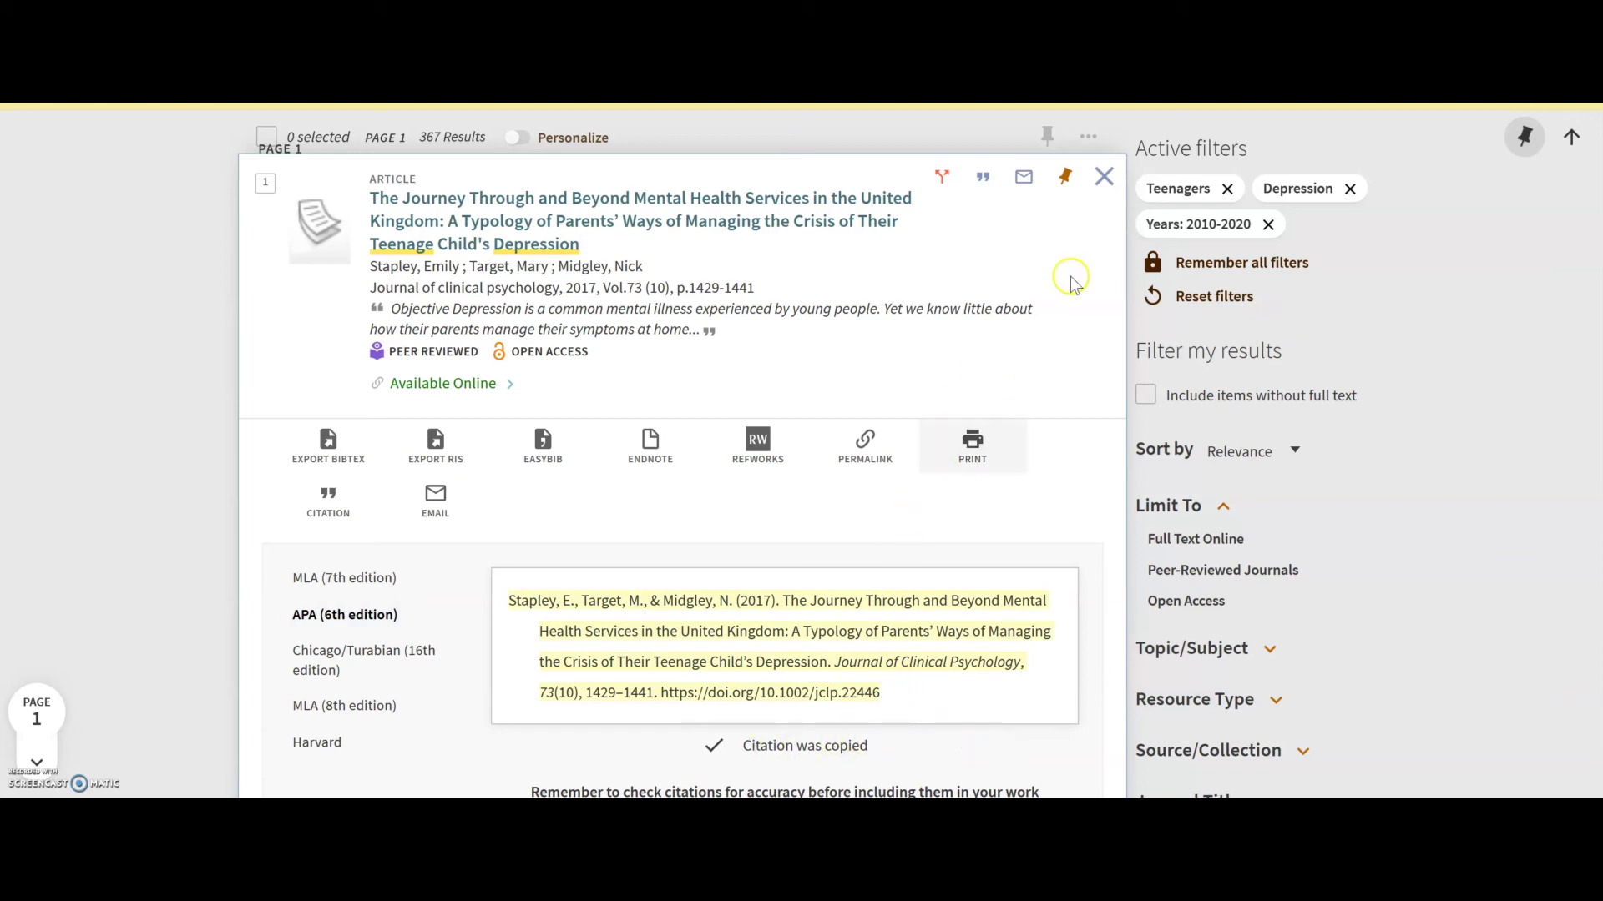
{"action": "left_click", "coordinate": [1110, 185]}
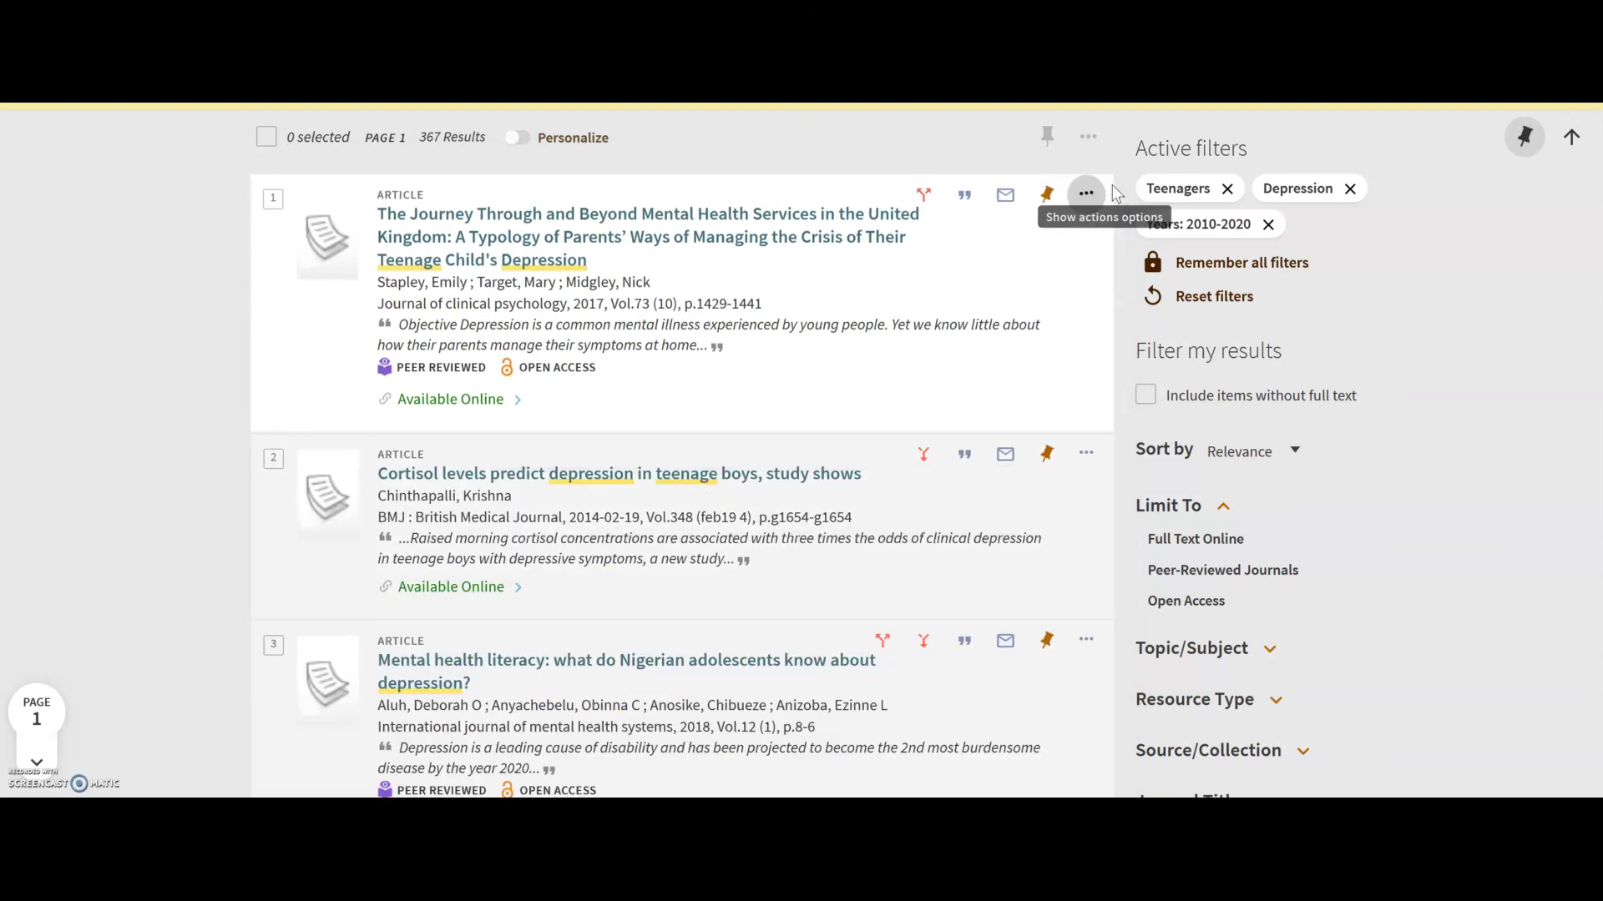
Email the first result's record to the student's own hostos.cuny.edu college address.
{"action": "left_click", "coordinate": [1007, 199]}
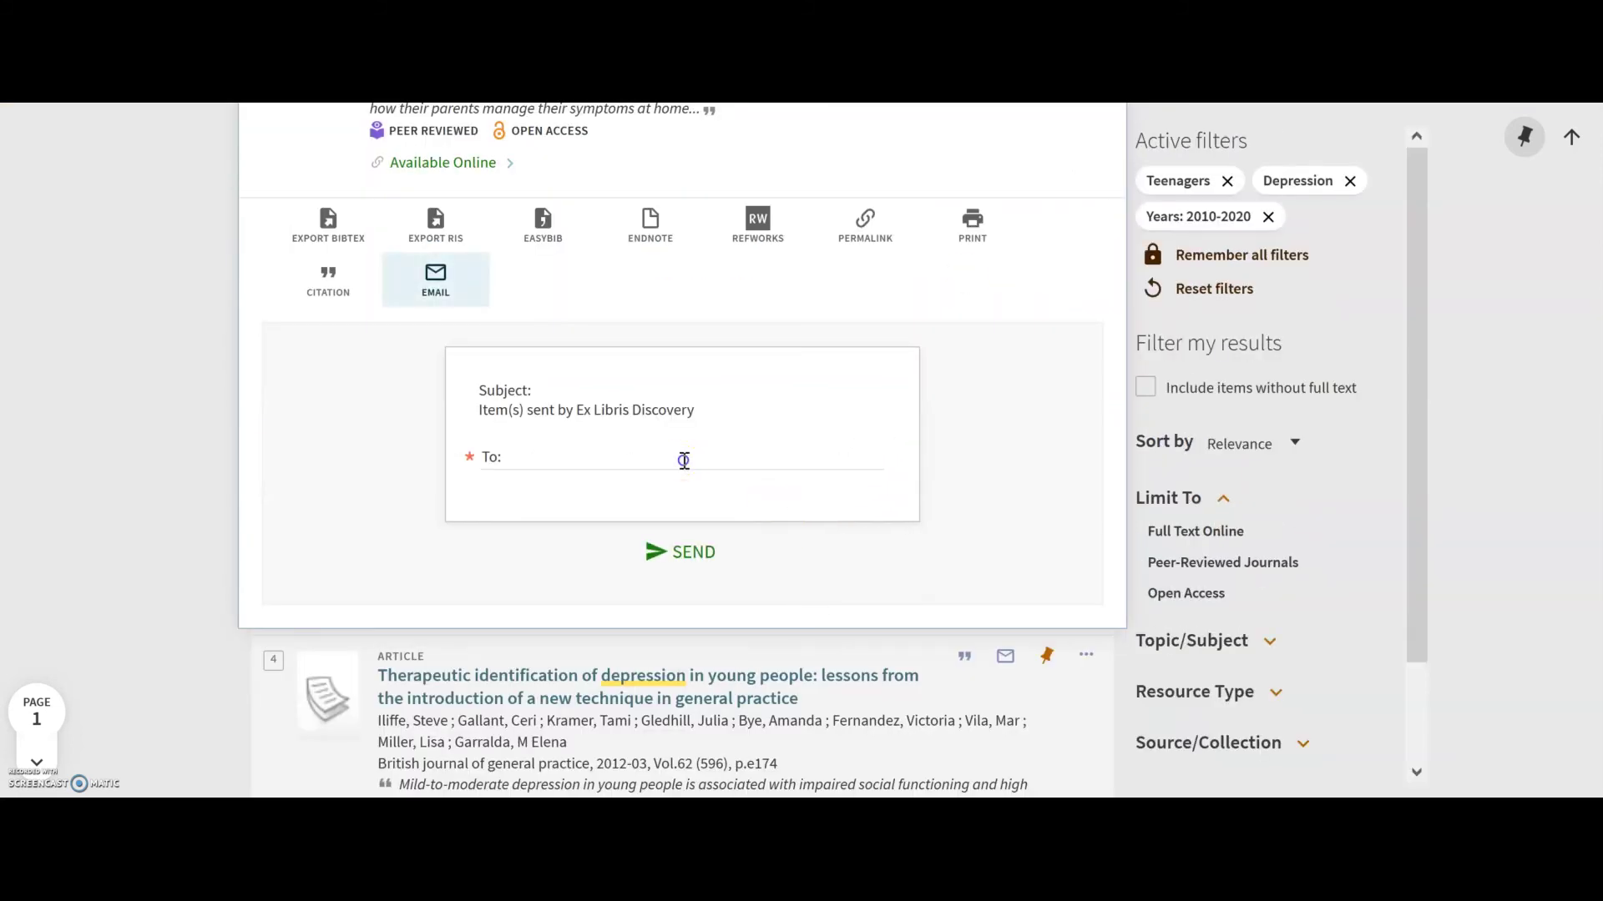
{"action": "left_click", "coordinate": [683, 460]}
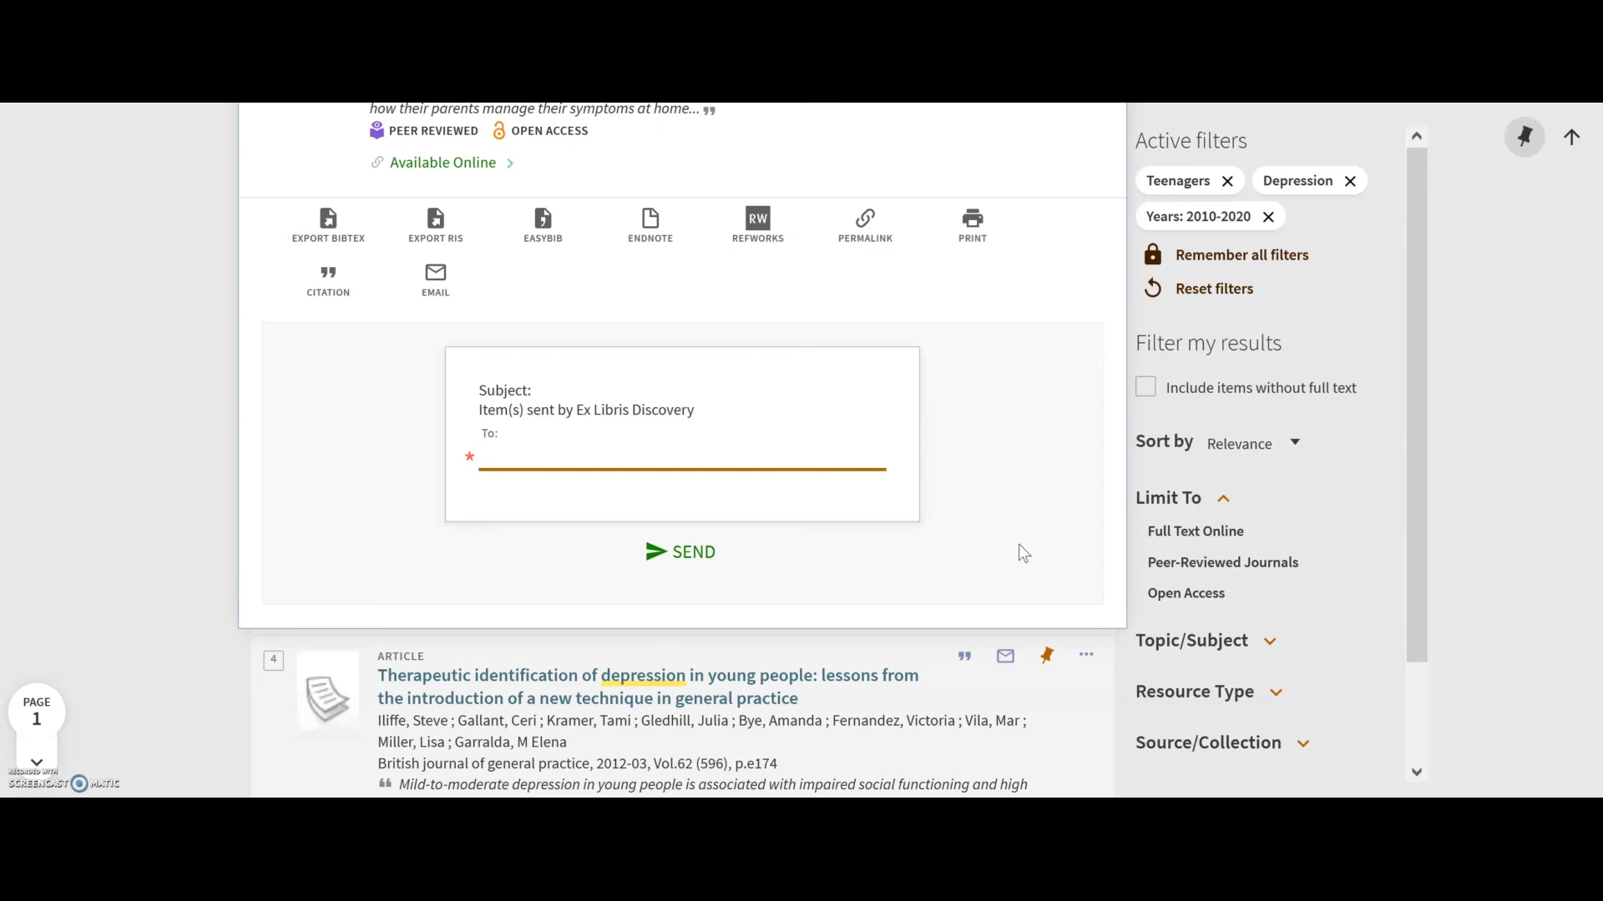
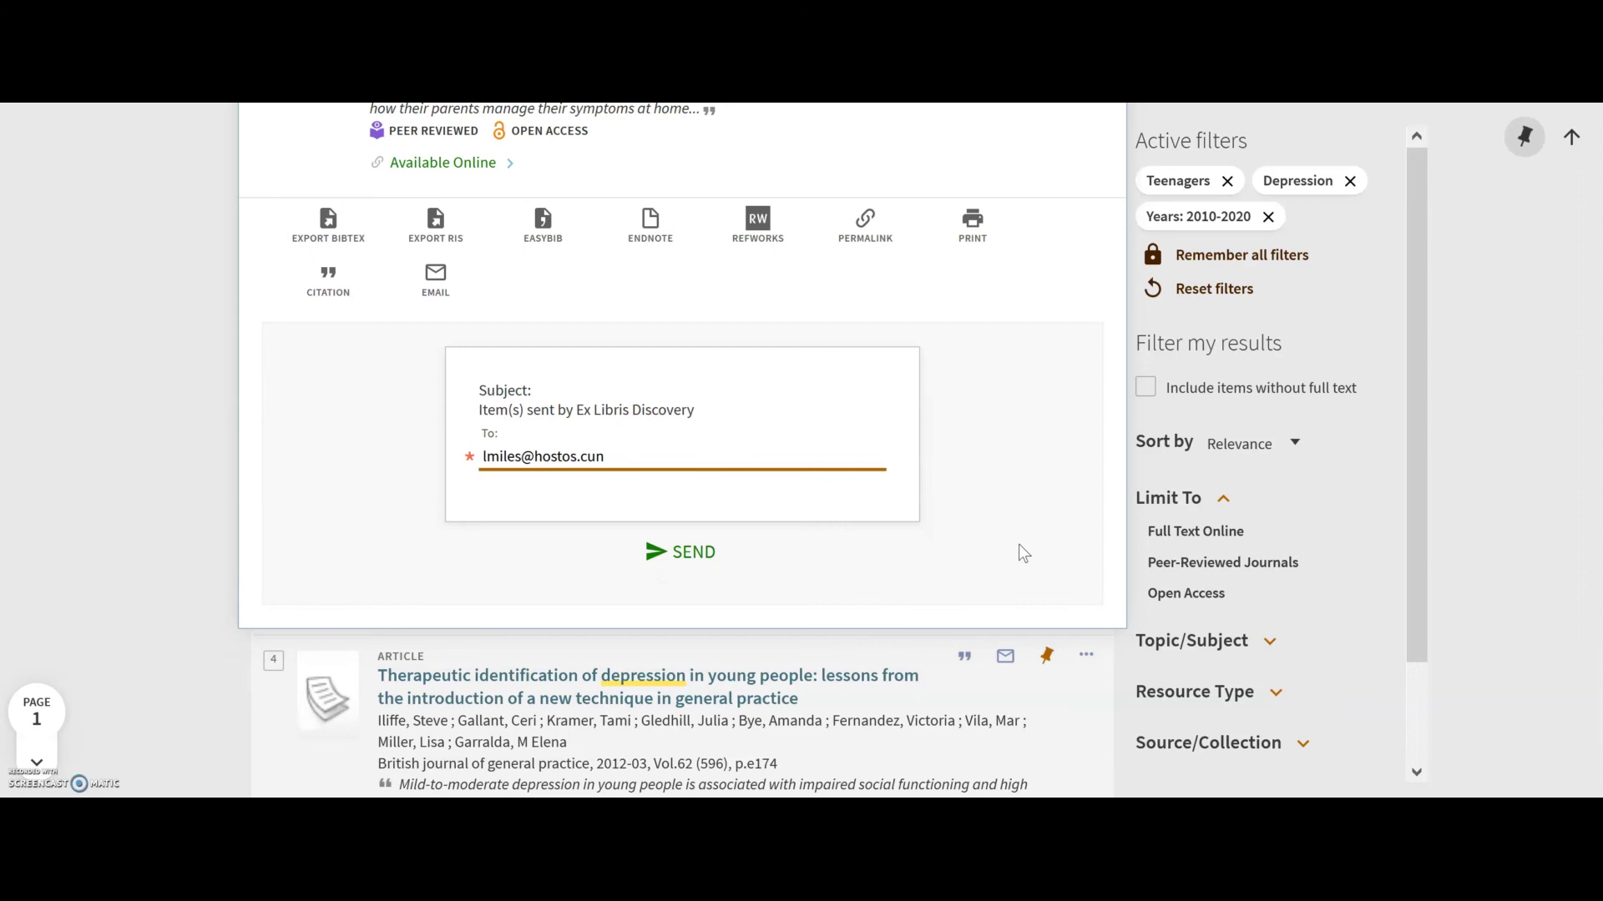
{"action": "left_click", "coordinate": [713, 557]}
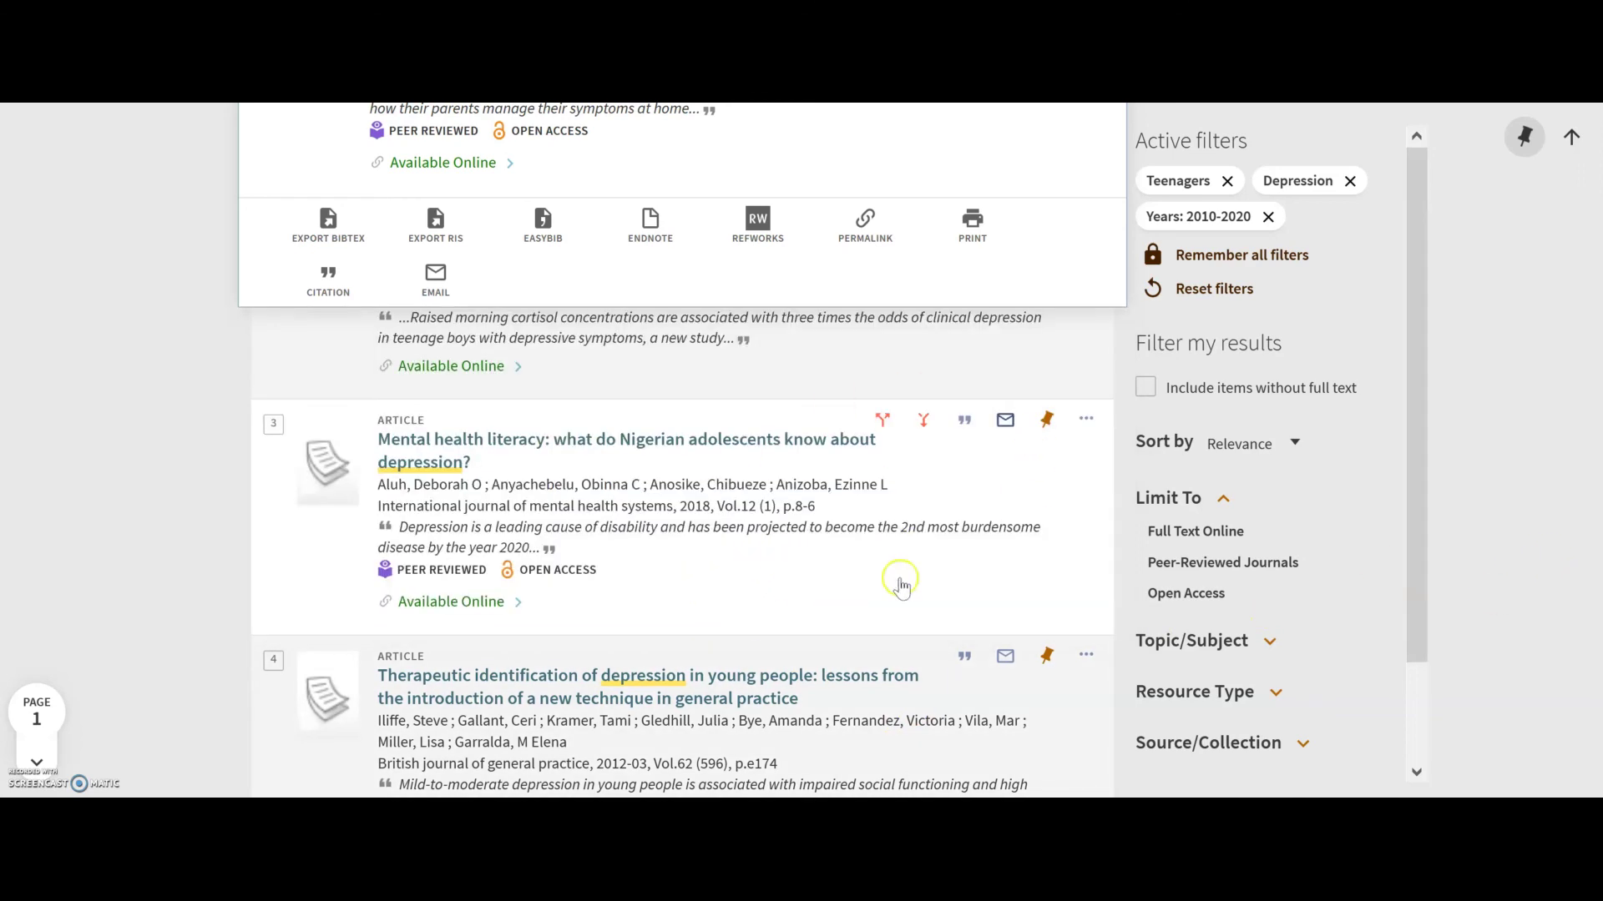
{"action": "scroll", "coordinate": [988, 307], "scroll_direction": "up", "scroll_amount": 1}
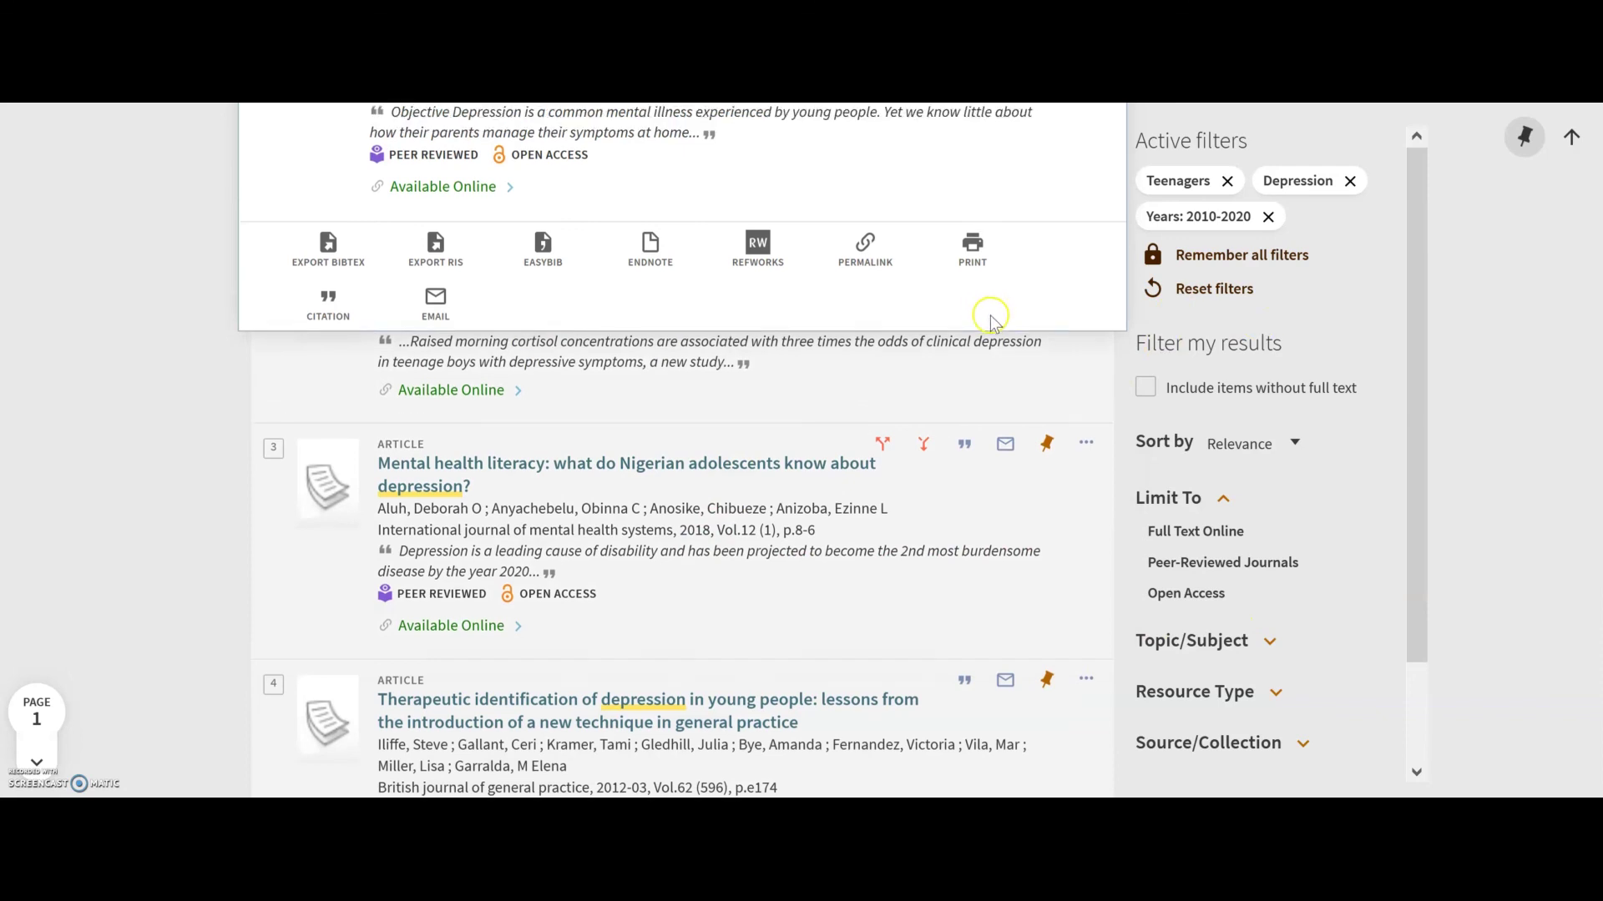
{"action": "scroll", "coordinate": [992, 316], "scroll_direction": "up", "scroll_amount": 4}
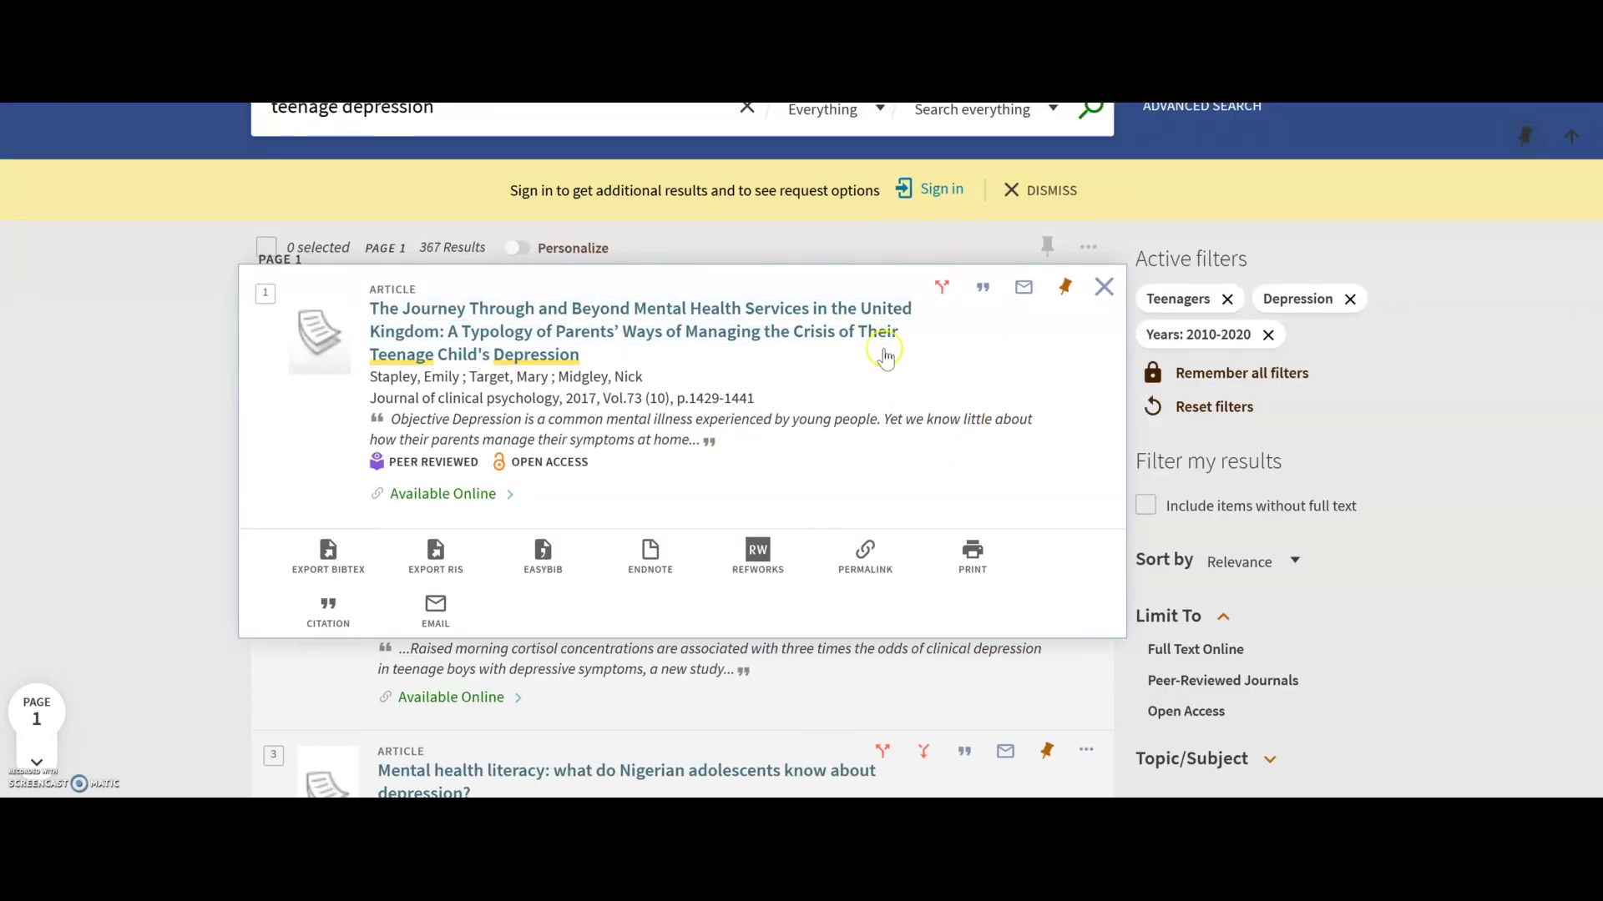